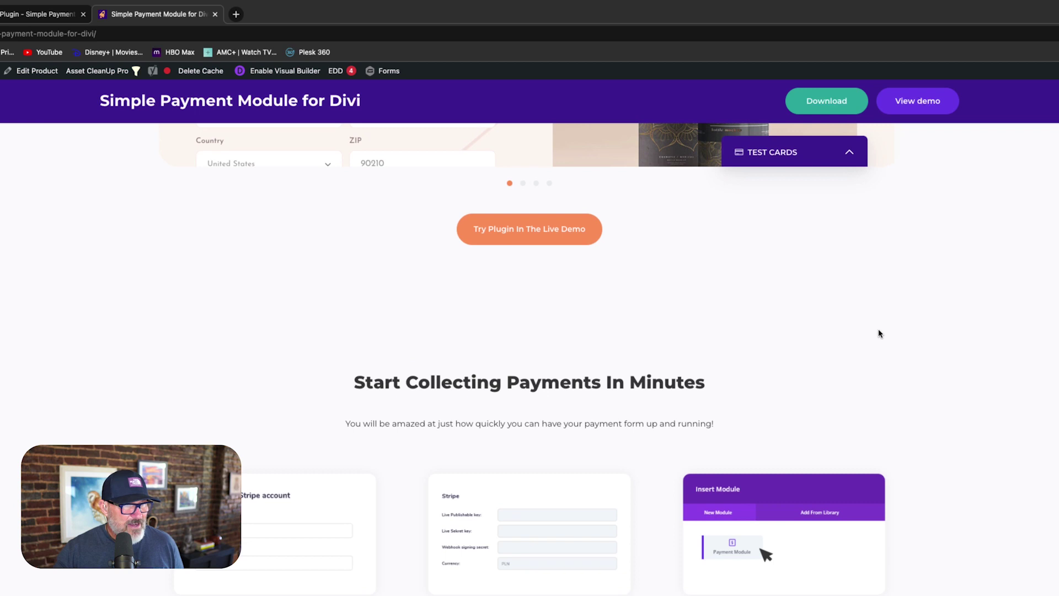
# Step: Review the setup steps and feature sections on the Simple Payment Module for Divi product page
pyautogui.scroll(-3, 880, 333)
pyautogui.scroll(-10, 880, 333)
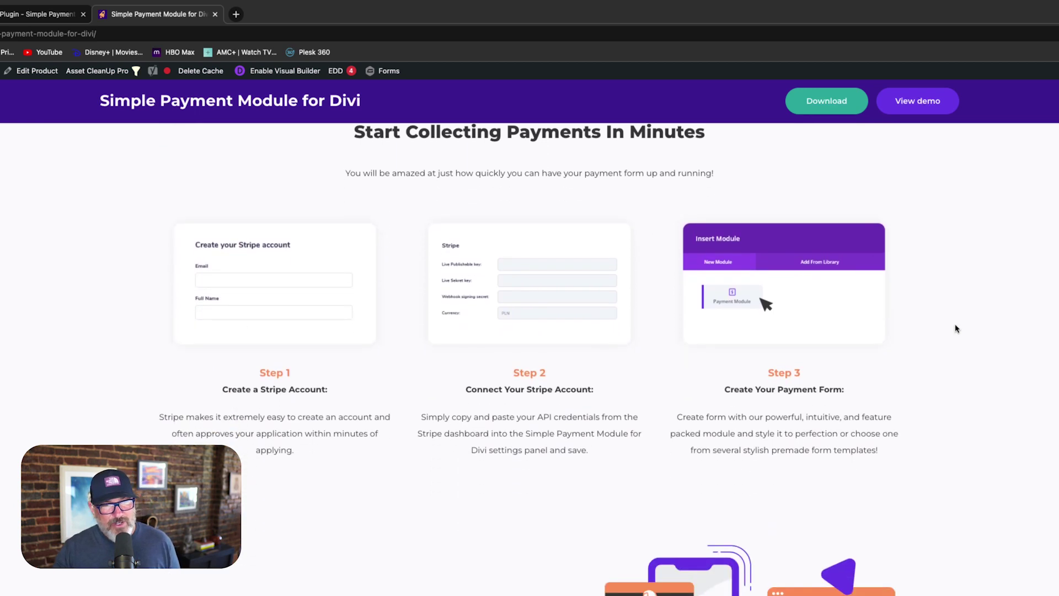
pyautogui.scroll(-7, 956, 329)
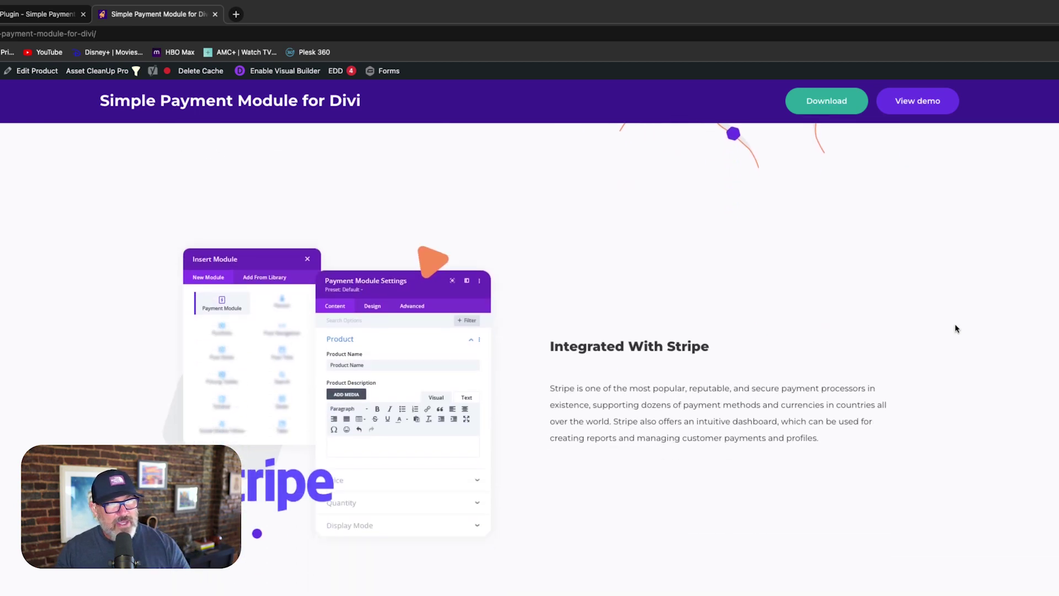
pyautogui.scroll(-6, 956, 329)
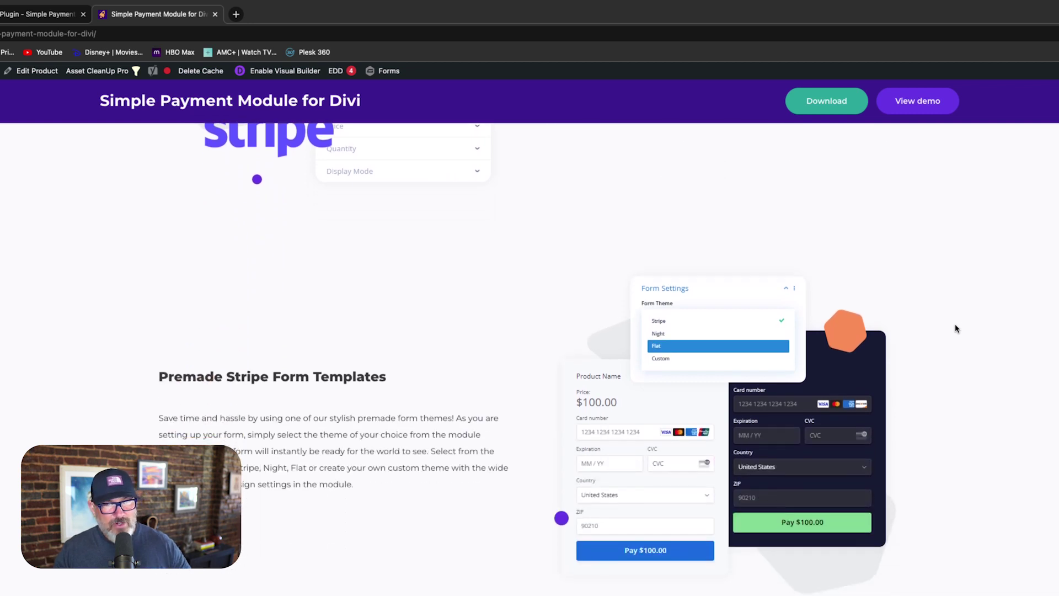
pyautogui.scroll(-4, 956, 328)
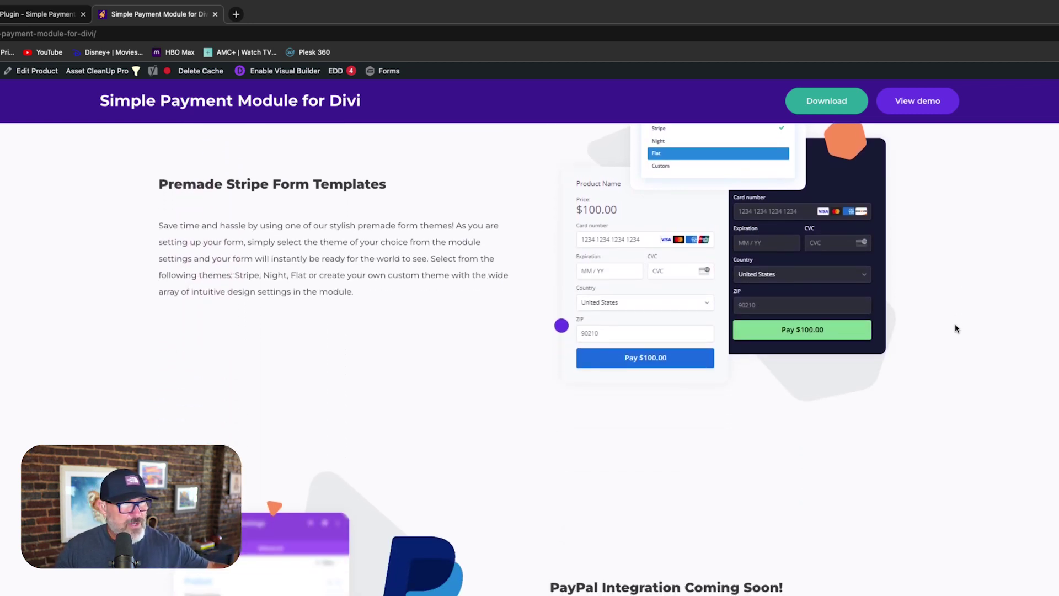
pyautogui.scroll(-15, 957, 329)
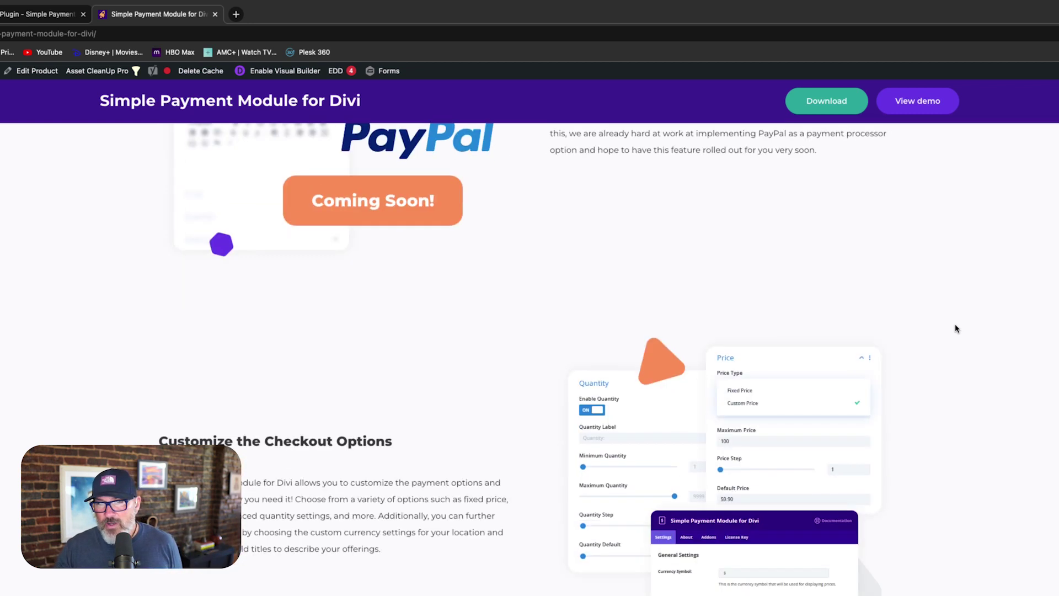
pyautogui.scroll(-9, 956, 329)
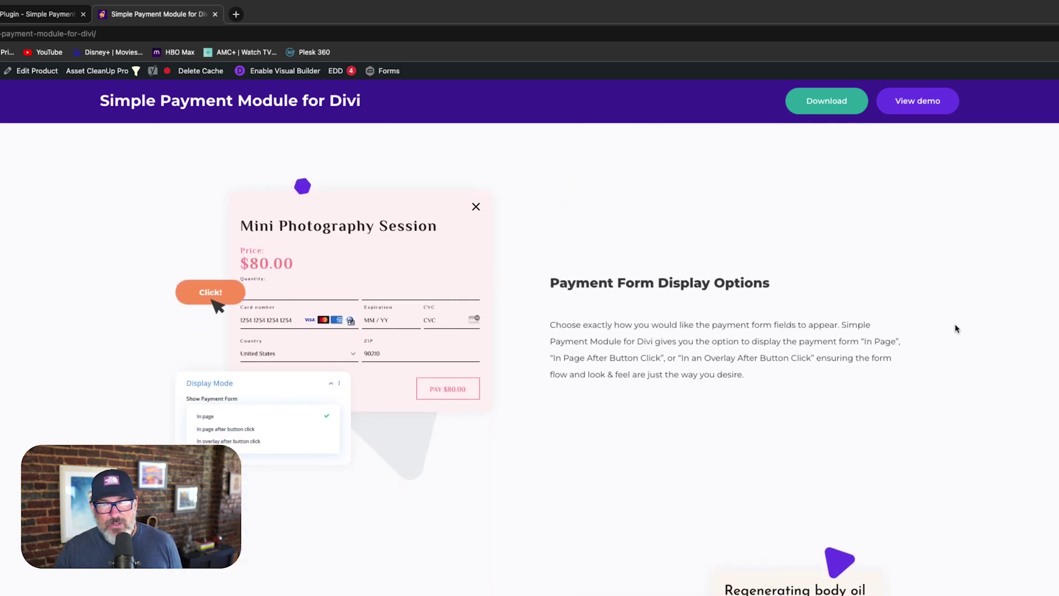
pyautogui.scroll(-2, 957, 329)
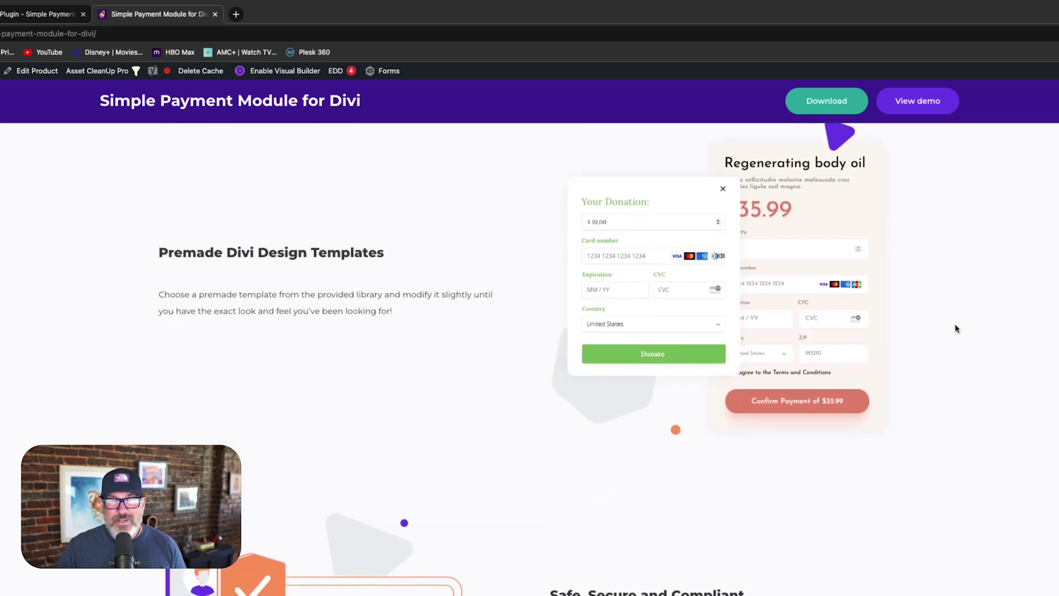
# Step: Examine the product page from the Free and Pro comparison through to the download options
pyautogui.scroll(-16, 956, 329)
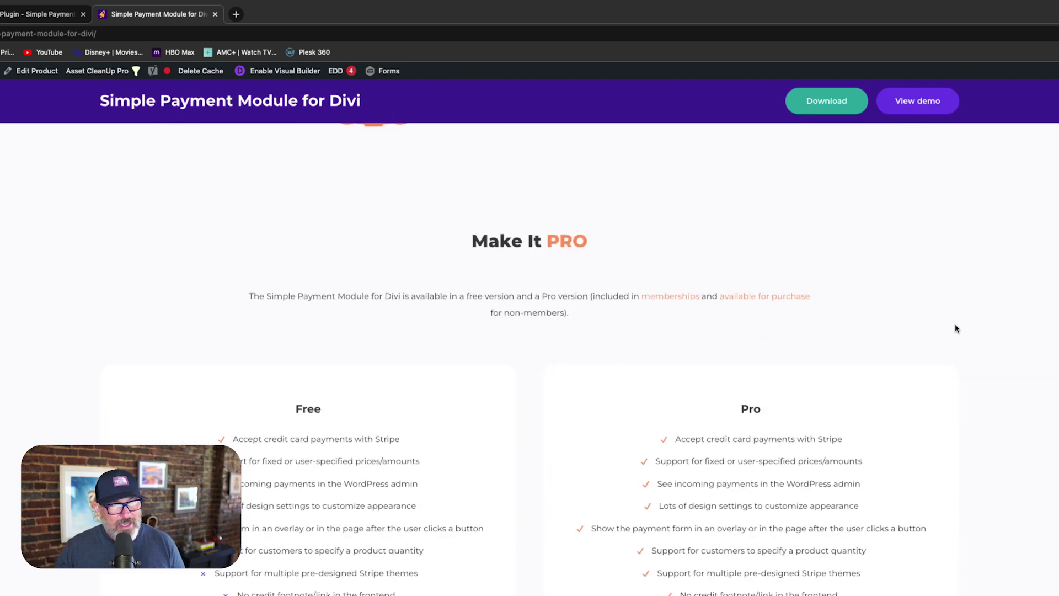
pyautogui.scroll(-16, 956, 328)
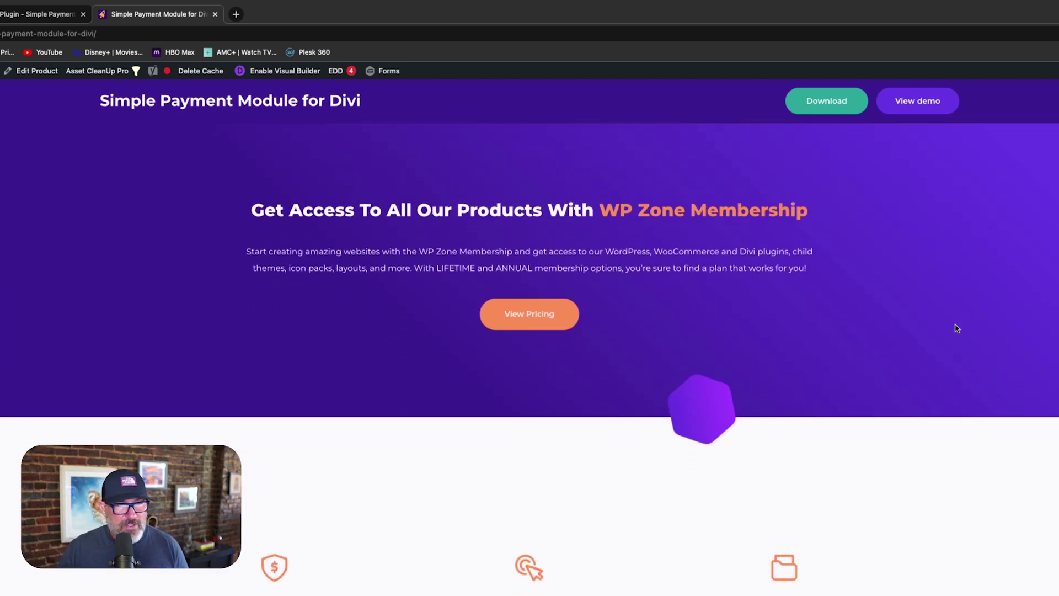
pyautogui.scroll(-1, 956, 329)
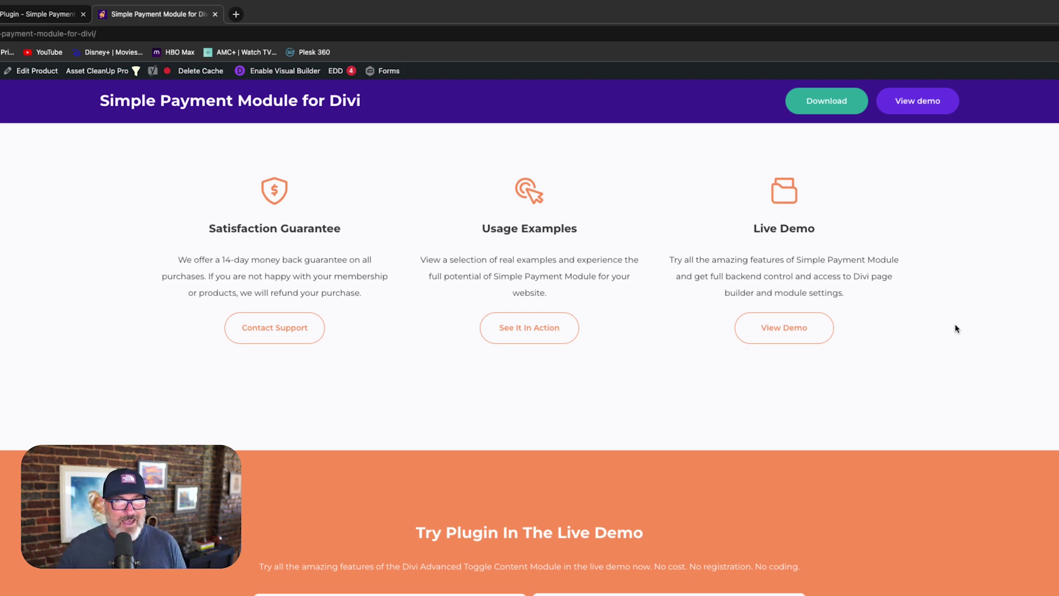
pyautogui.scroll(-5, 956, 329)
pyautogui.scroll(-9, 956, 329)
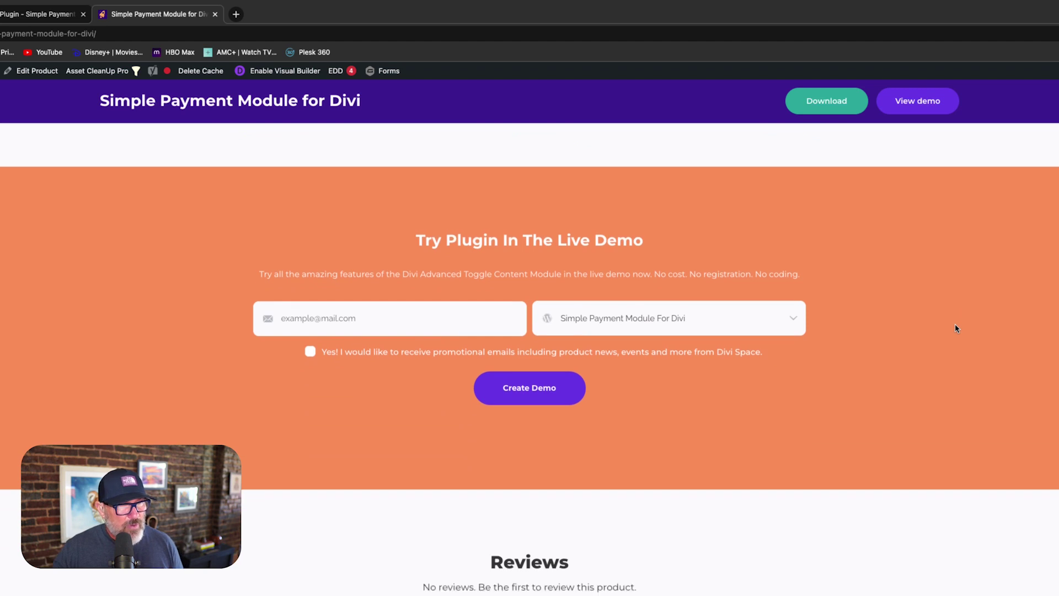
pyautogui.scroll(-10, 957, 329)
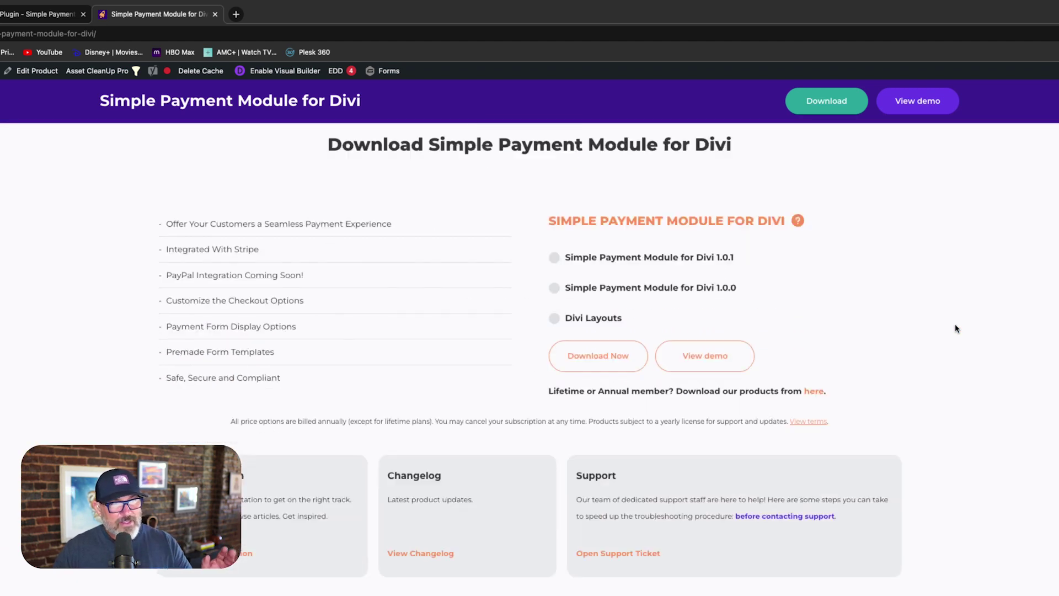
pyautogui.scroll(3, 956, 329)
pyautogui.scroll(4, 957, 329)
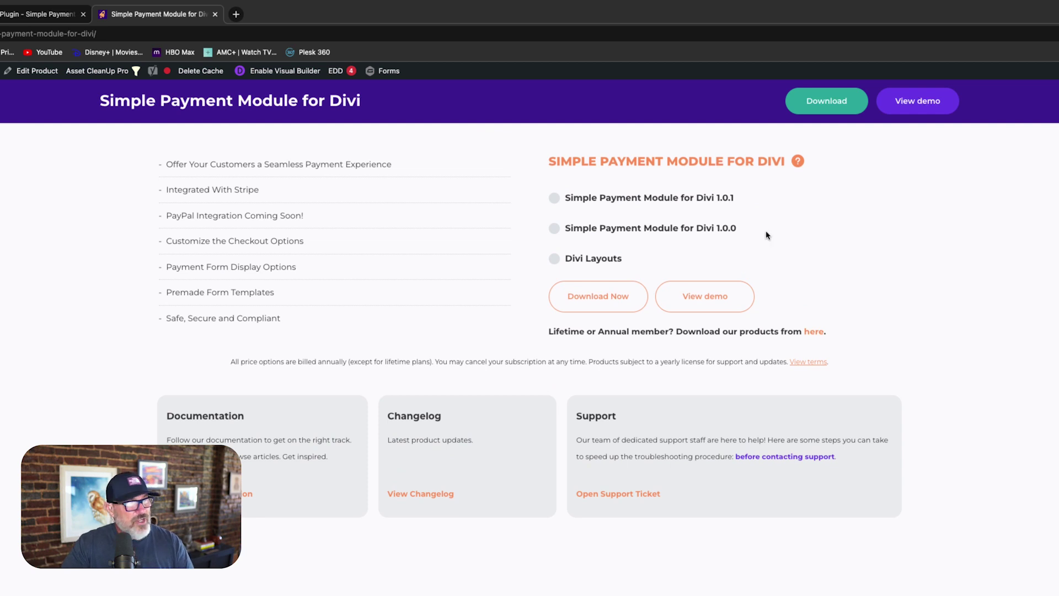
# Step: Switch to the plugin's demo page and examine the Photography Session Pricing examples: Mini, Newborn and Milestone
pyautogui.moveTo(57, 11)
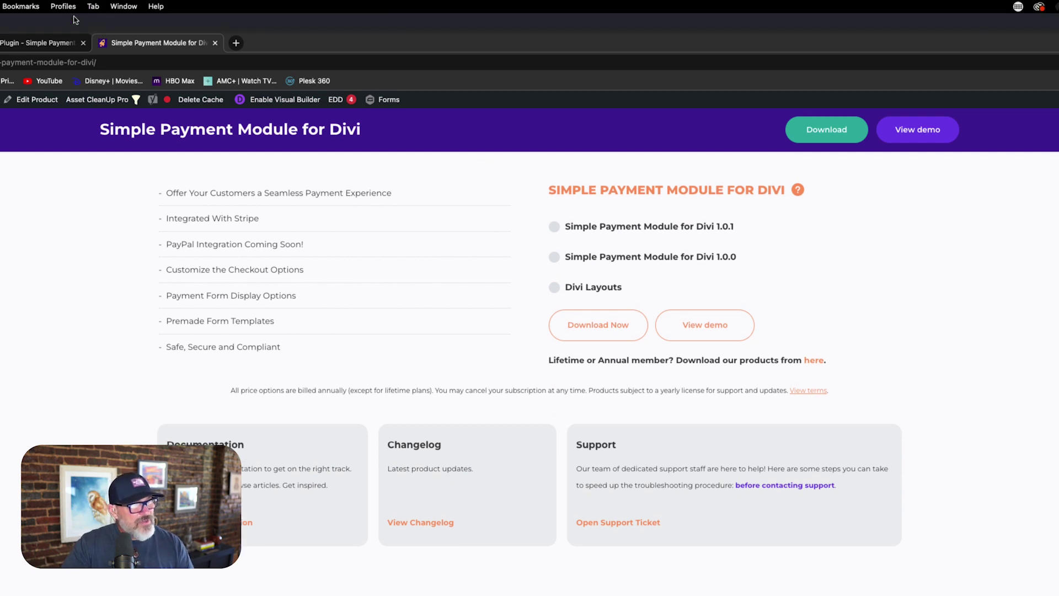
pyautogui.click(56, 46)
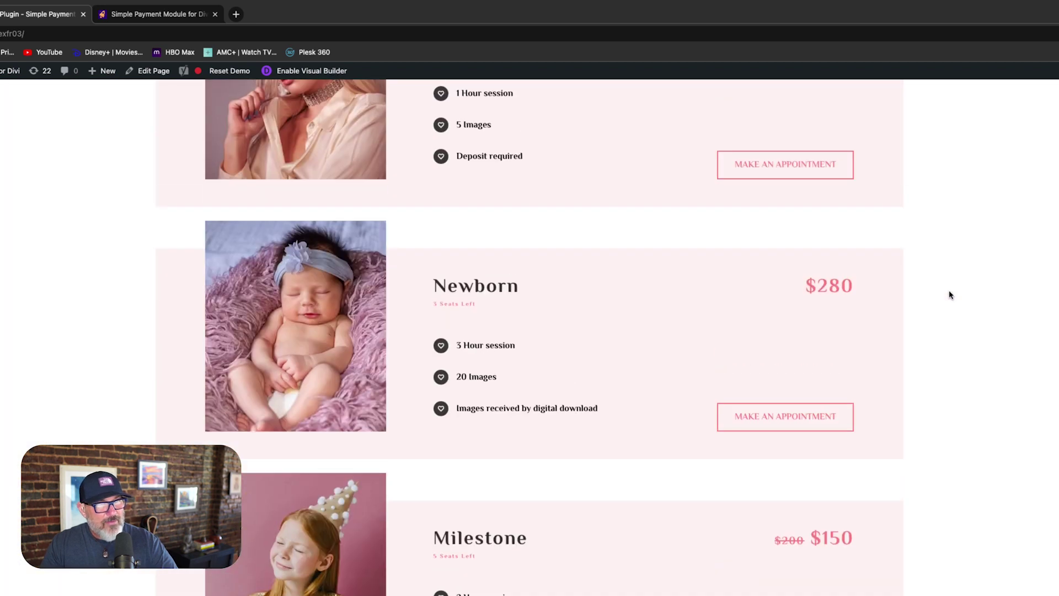
pyautogui.scroll(10, 950, 293)
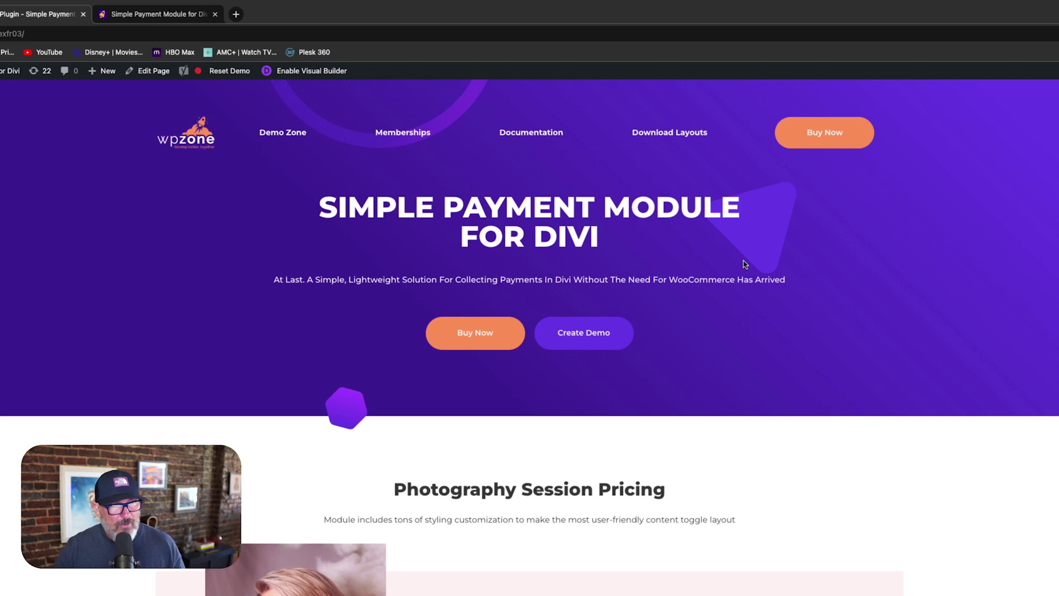
pyautogui.scroll(-2, 829, 302)
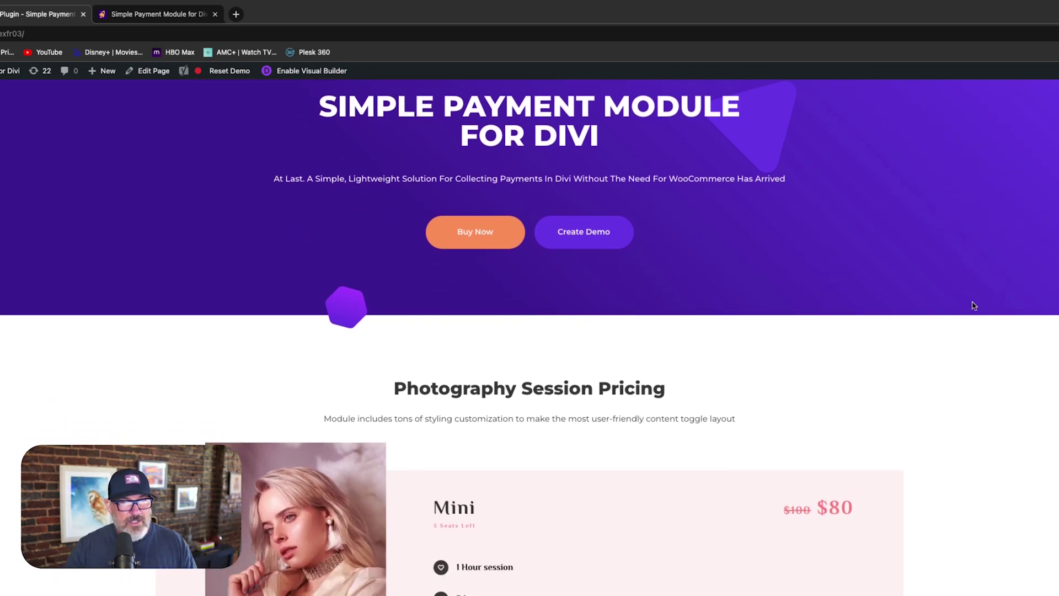
pyautogui.scroll(-3, 941, 359)
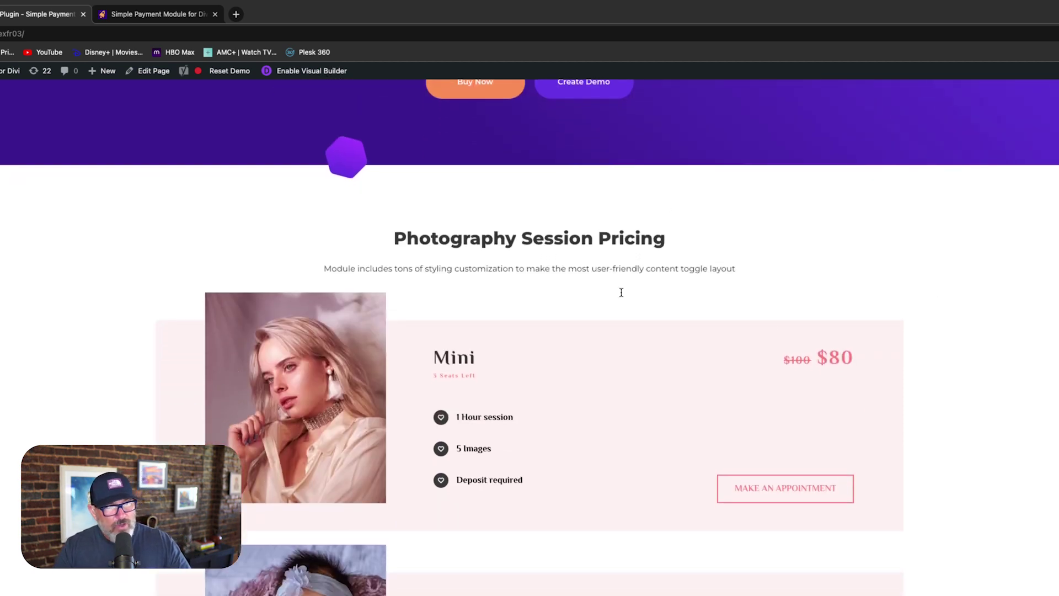
pyautogui.scroll(-1, 530, 338)
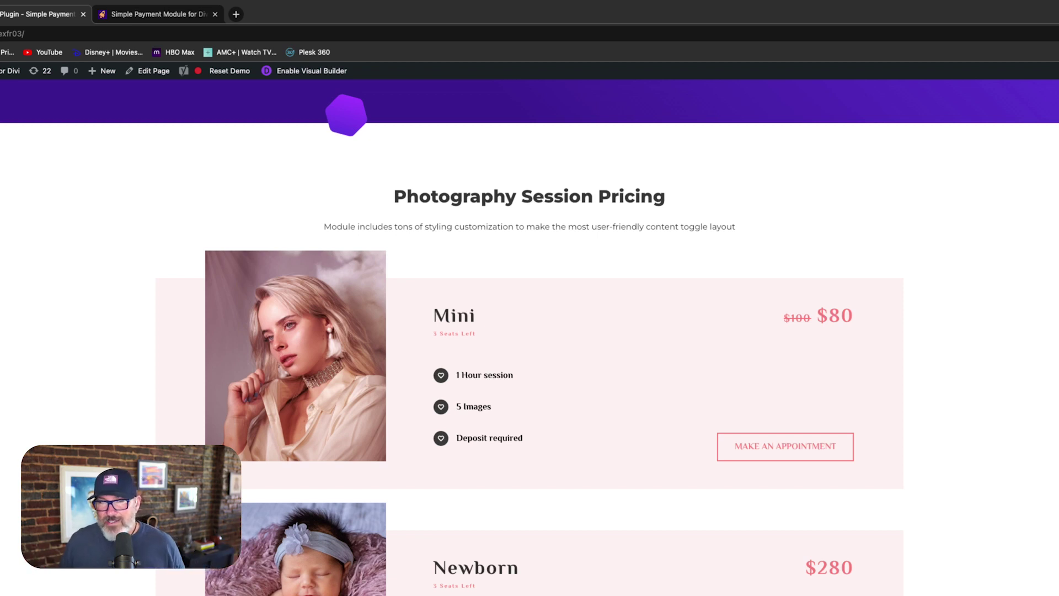
pyautogui.scroll(-3, 1044, 324)
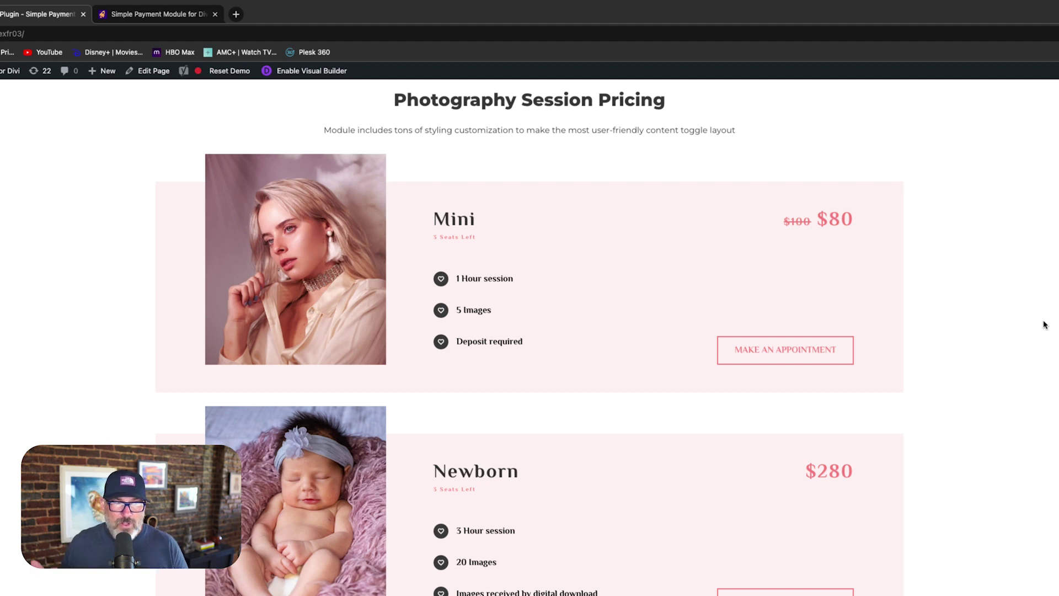
pyautogui.scroll(-3, 530, 336)
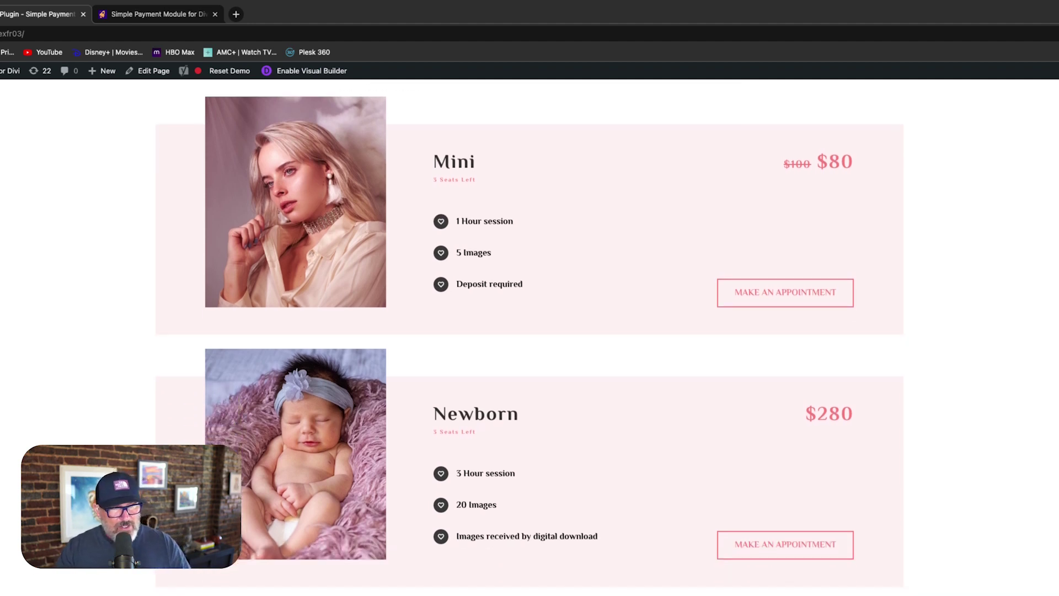
pyautogui.scroll(2, 530, 337)
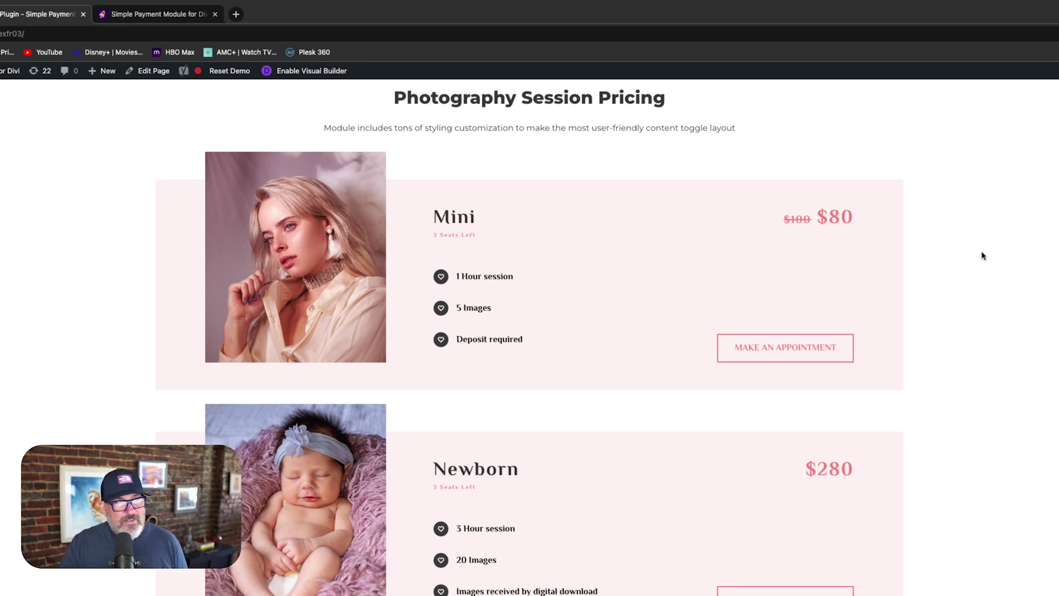
pyautogui.scroll(-5, 983, 256)
pyautogui.scroll(-5, 983, 256)
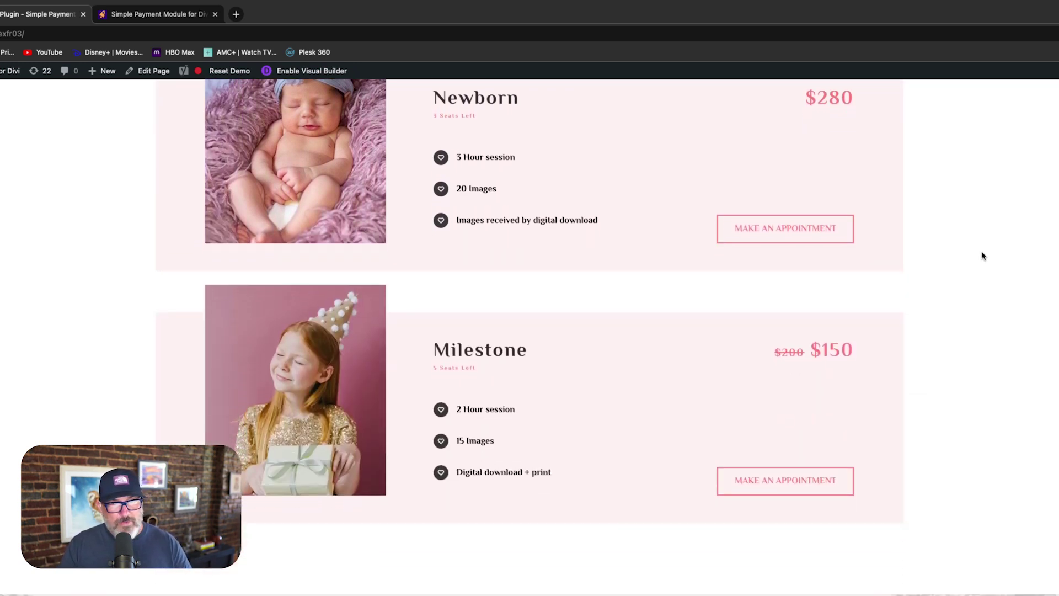
pyautogui.scroll(-3, 983, 256)
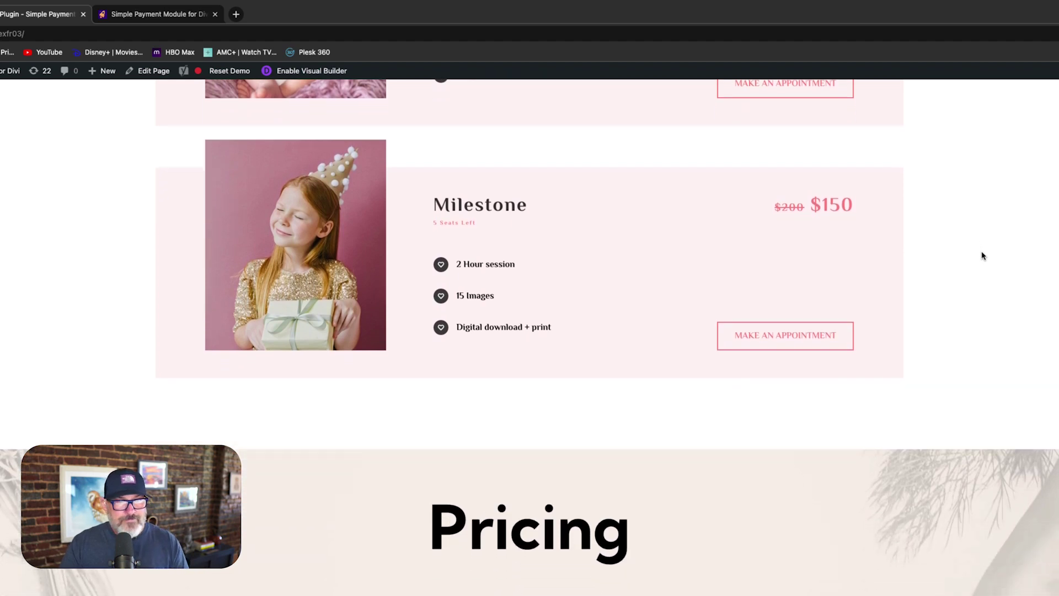
# Step: Examine the meal servings pricing cards and the hunger donation section on the demo page
pyautogui.scroll(-8, 983, 256)
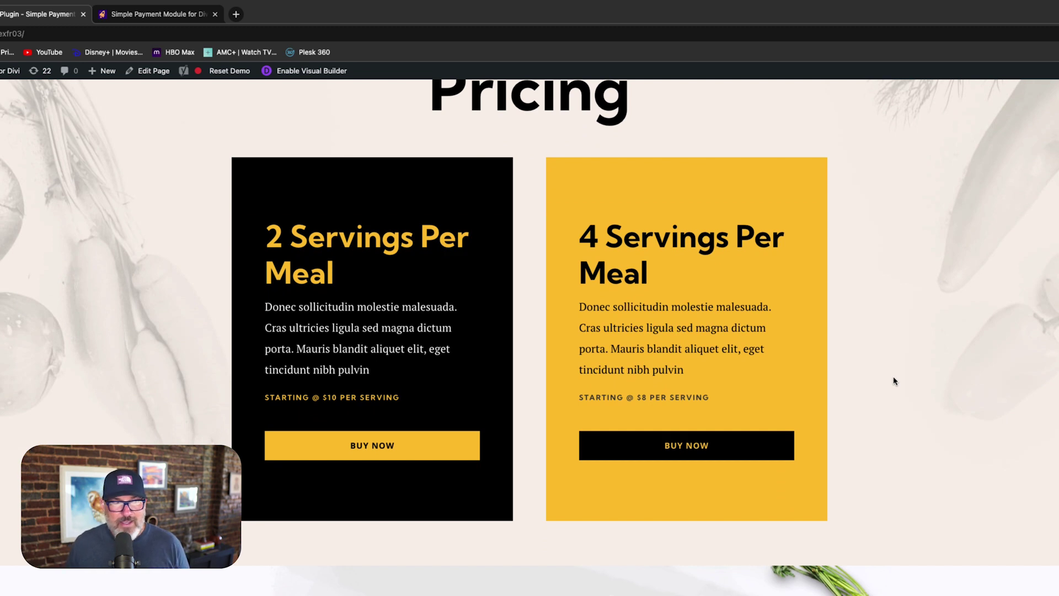
pyautogui.scroll(-8, 895, 380)
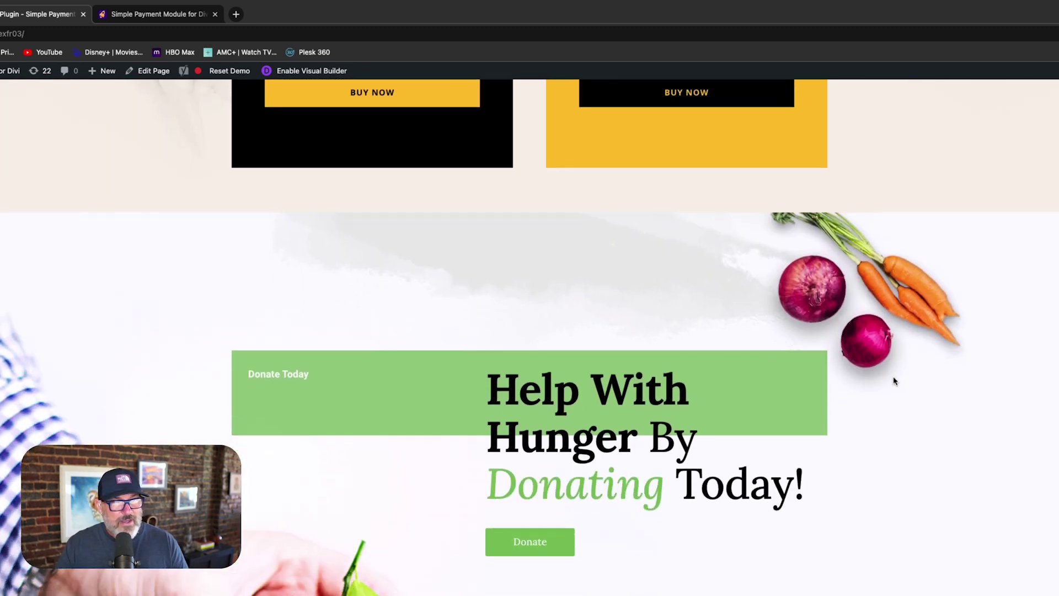
pyautogui.scroll(-1, 895, 381)
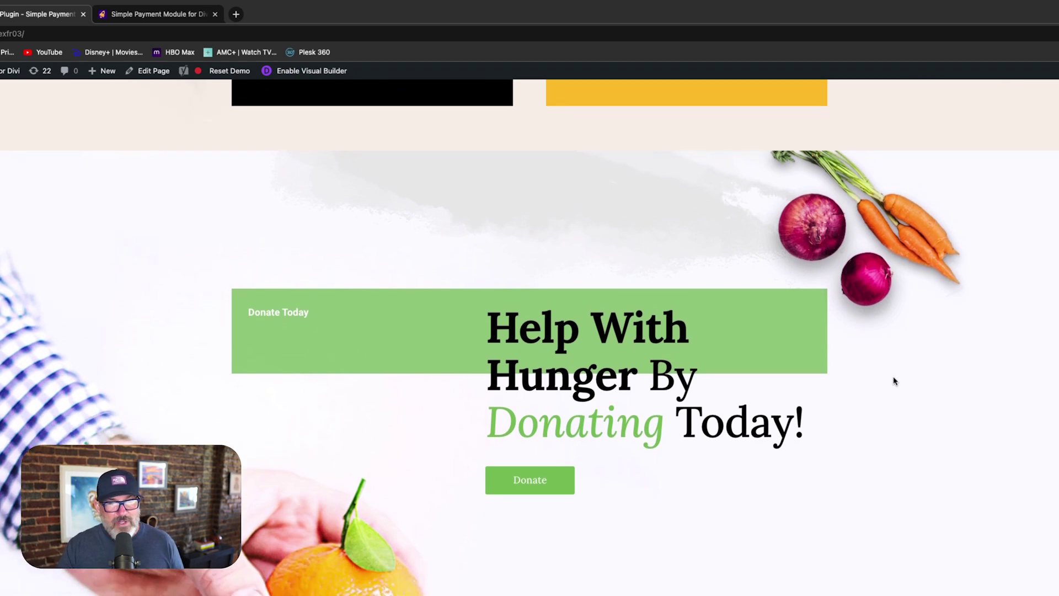
pyautogui.scroll(-2, 895, 381)
pyautogui.scroll(-1, 895, 380)
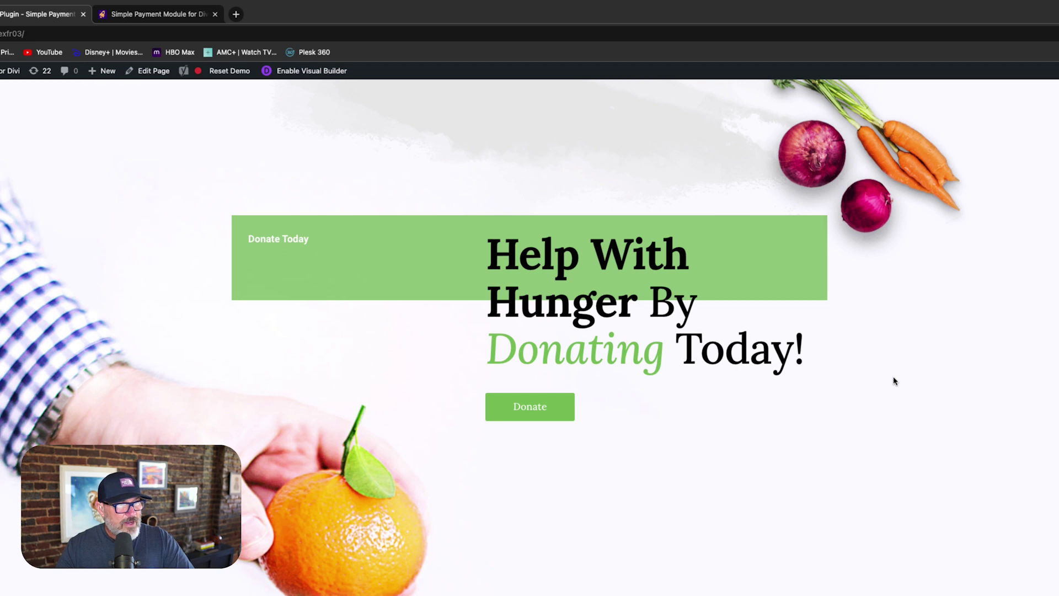
pyautogui.scroll(13, 895, 381)
pyautogui.scroll(-2, 895, 381)
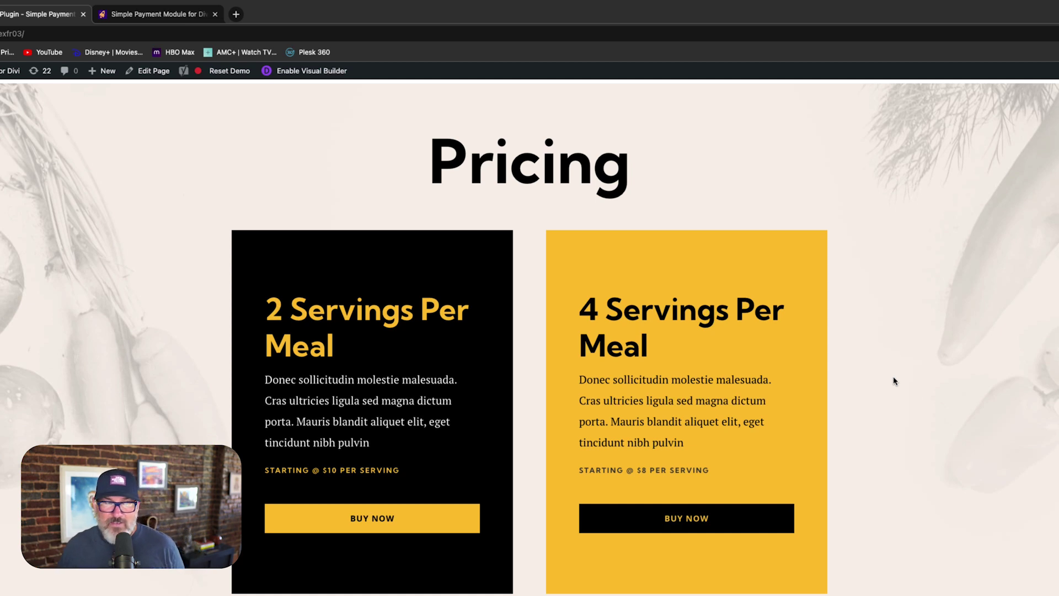
pyautogui.scroll(-5, 895, 381)
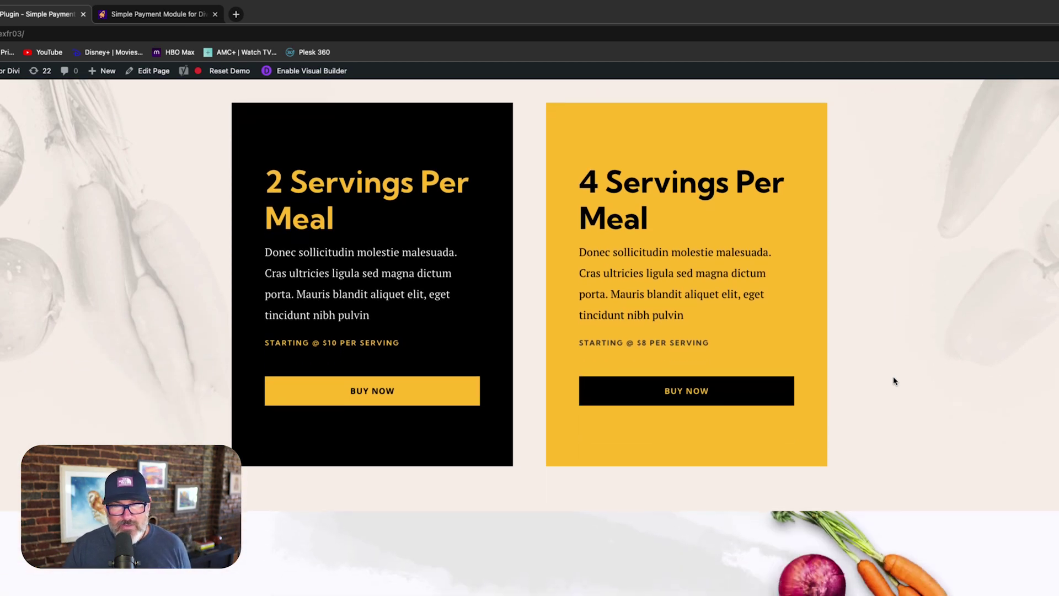
pyautogui.scroll(-6, 895, 381)
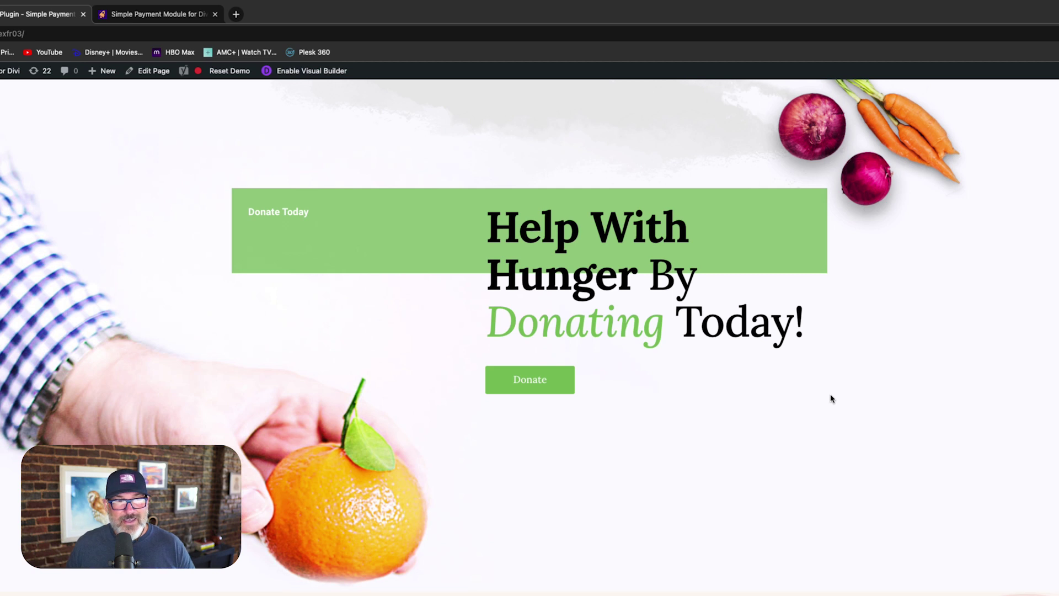
pyautogui.scroll(-1, 832, 399)
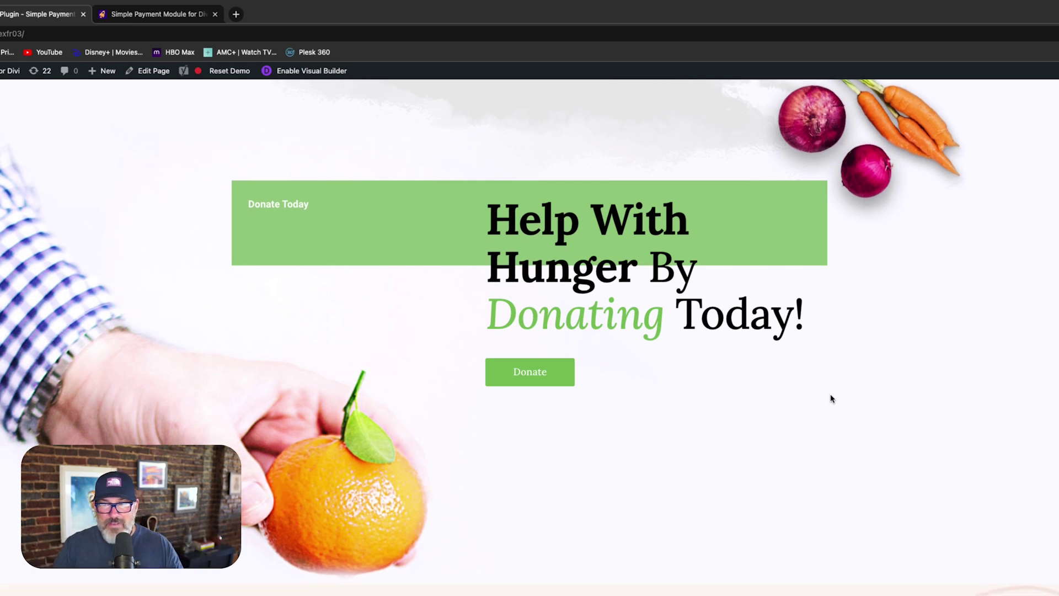
# Step: Inspect the in-page payment form for the Regenerating body oil product on the demo page
pyautogui.scroll(-7, 832, 399)
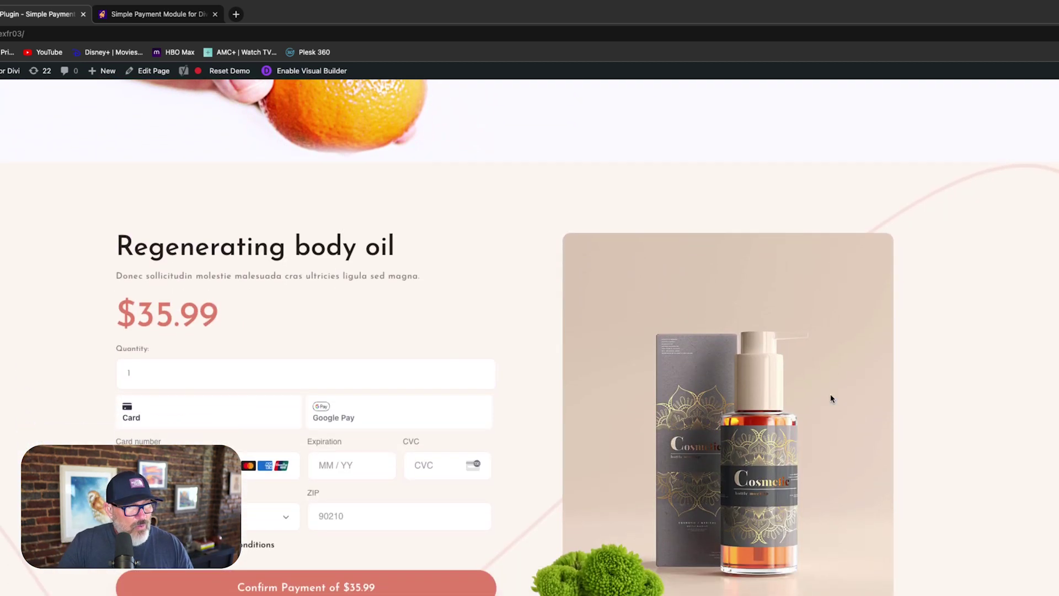
pyautogui.scroll(-1, 832, 399)
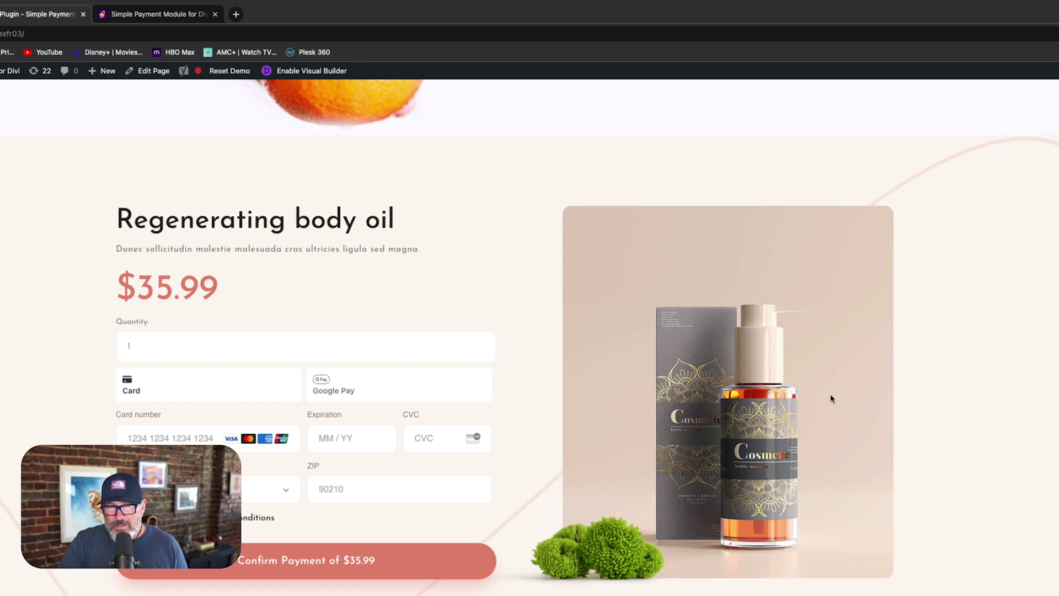
pyautogui.scroll(-1, 832, 399)
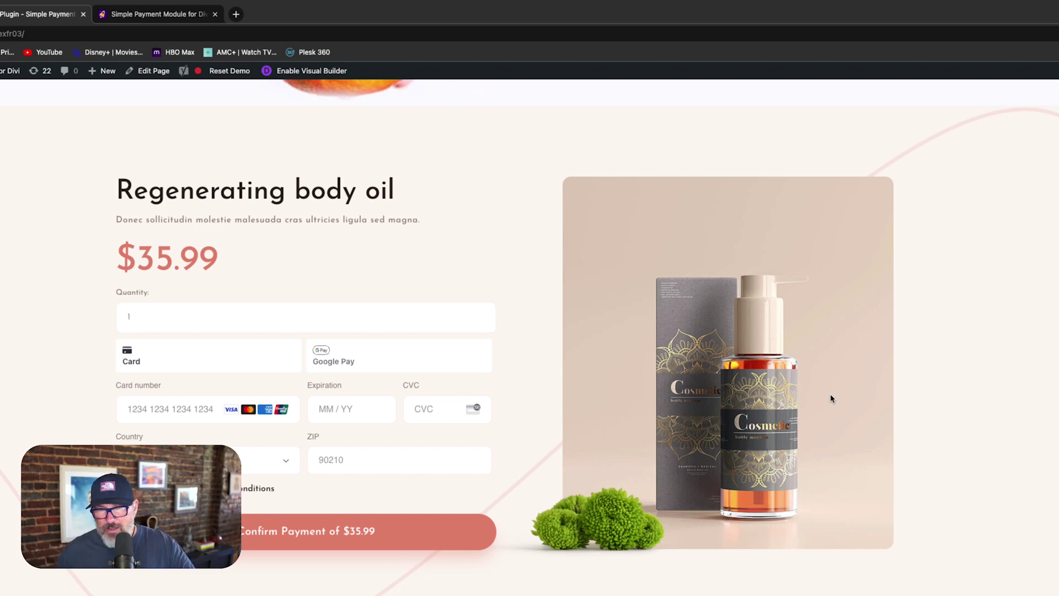
# Step: Return to the Photography Session Pricing section, view the Mini session's payment popup, and close it
pyautogui.scroll(7, 832, 398)
pyautogui.scroll(15, 832, 399)
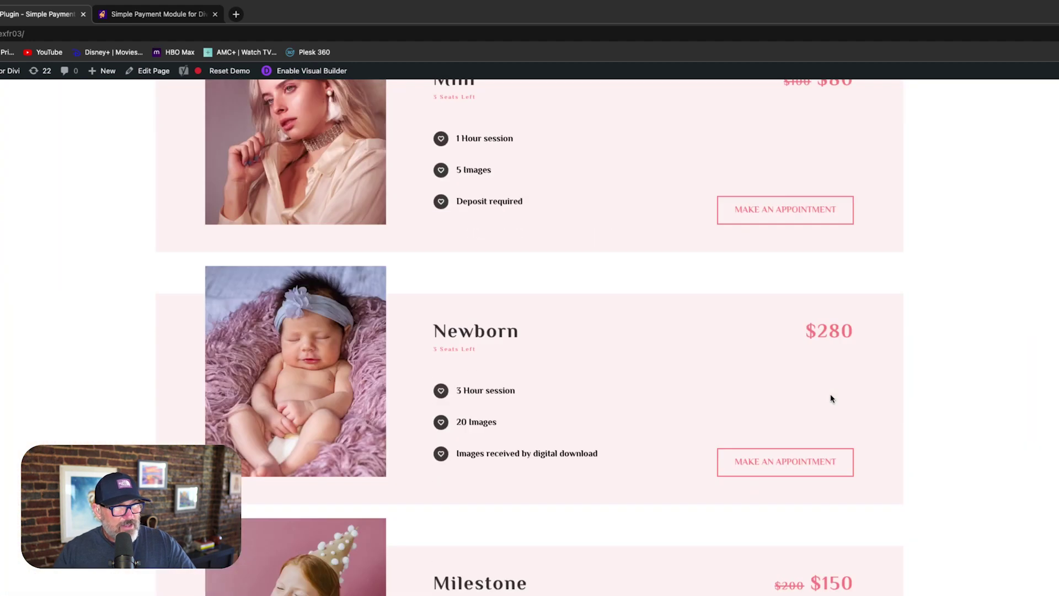
pyautogui.scroll(-4, 831, 398)
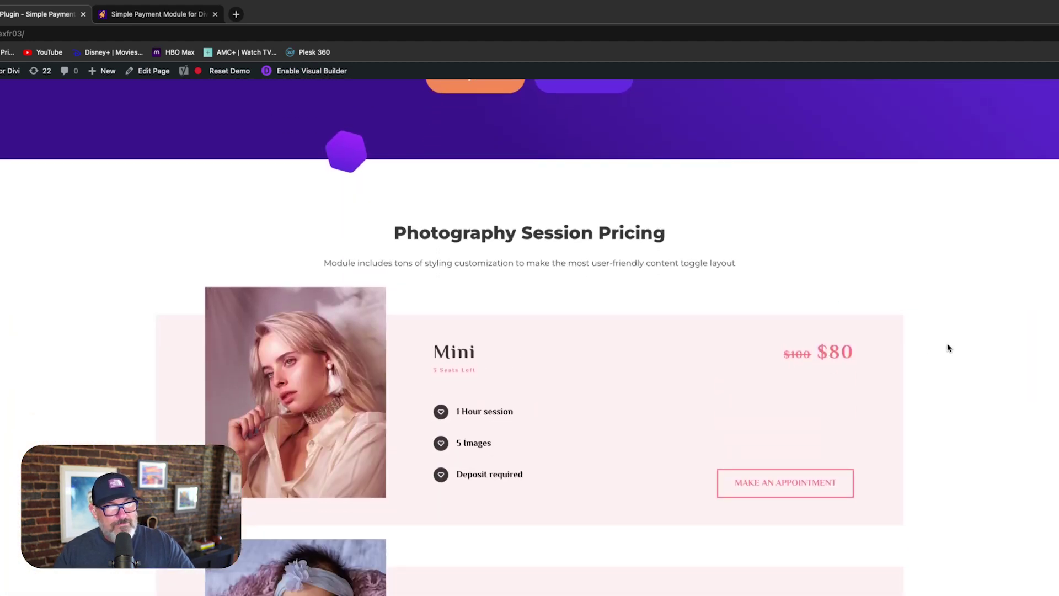
pyautogui.scroll(-3, 950, 346)
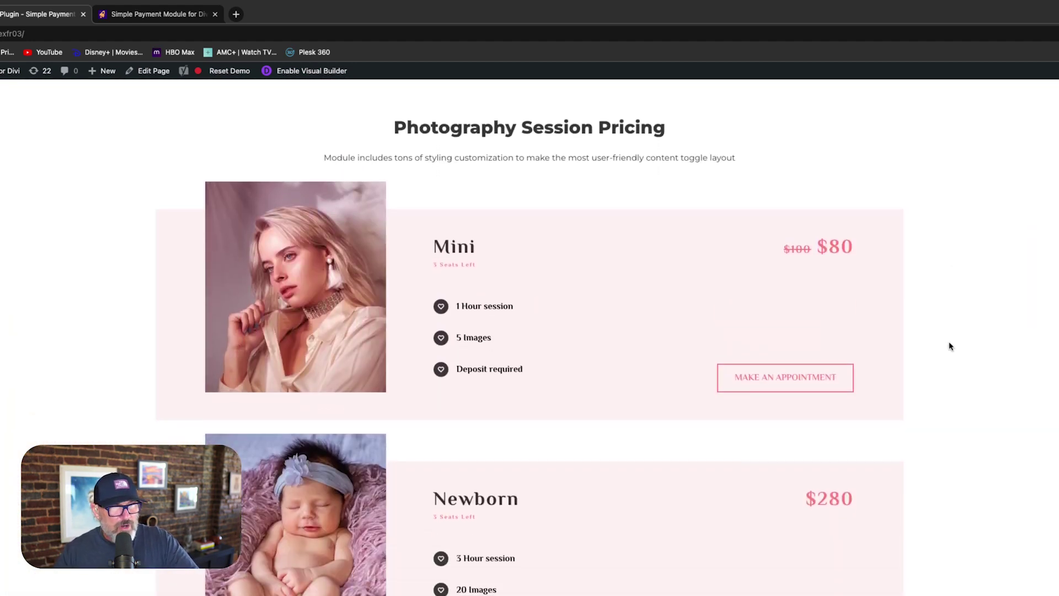
pyautogui.scroll(-6, 947, 338)
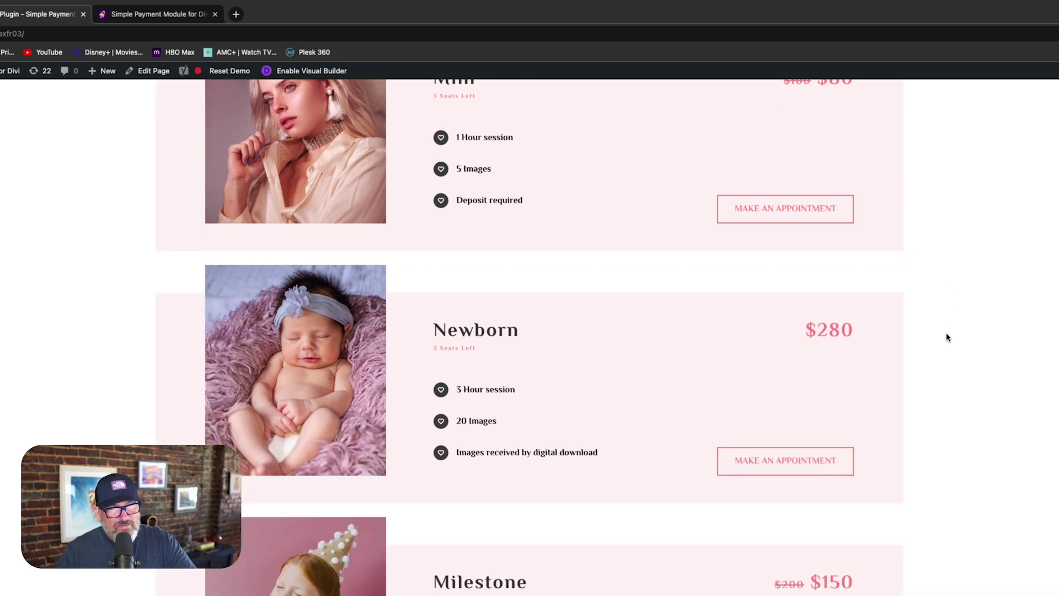
pyautogui.scroll(4, 948, 338)
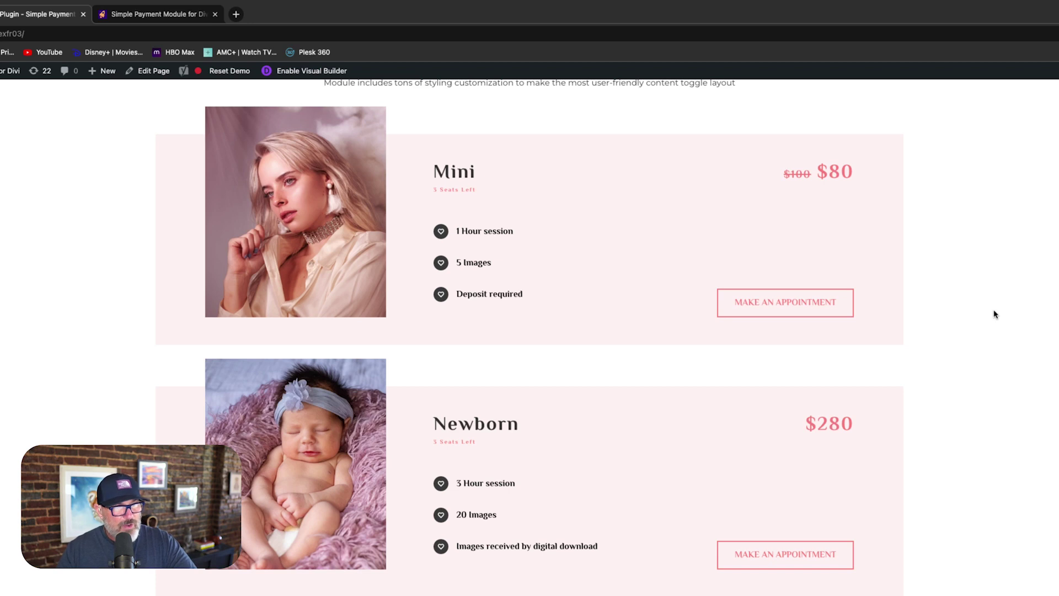
pyautogui.click(762, 304)
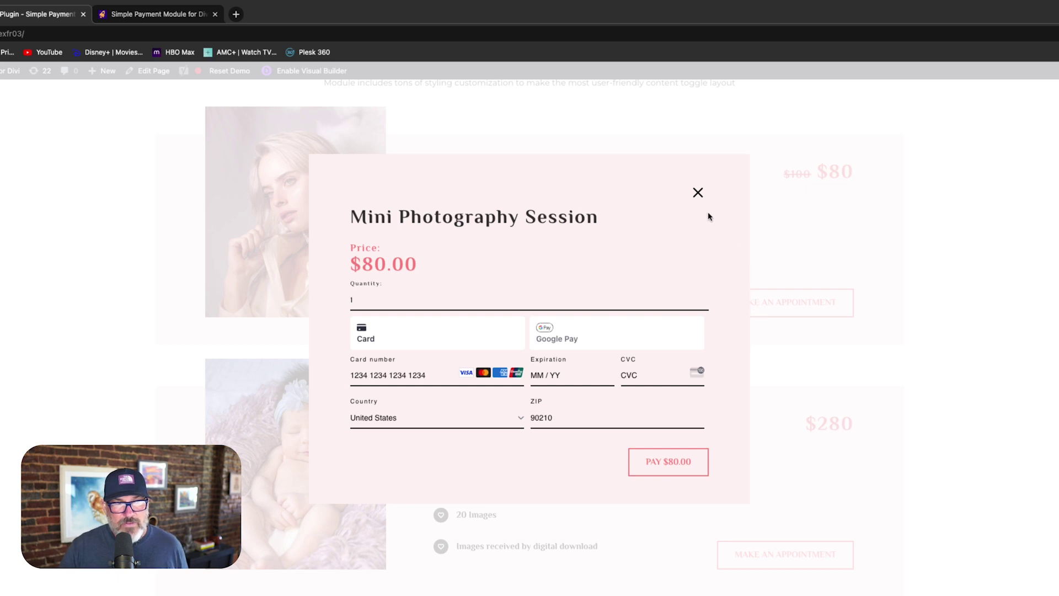
pyautogui.click(698, 194)
# Step: Expand the payment form in the 2 Servings Per Meal card and examine it down to its payment button
pyautogui.scroll(-5, 933, 312)
pyautogui.scroll(-10, 941, 317)
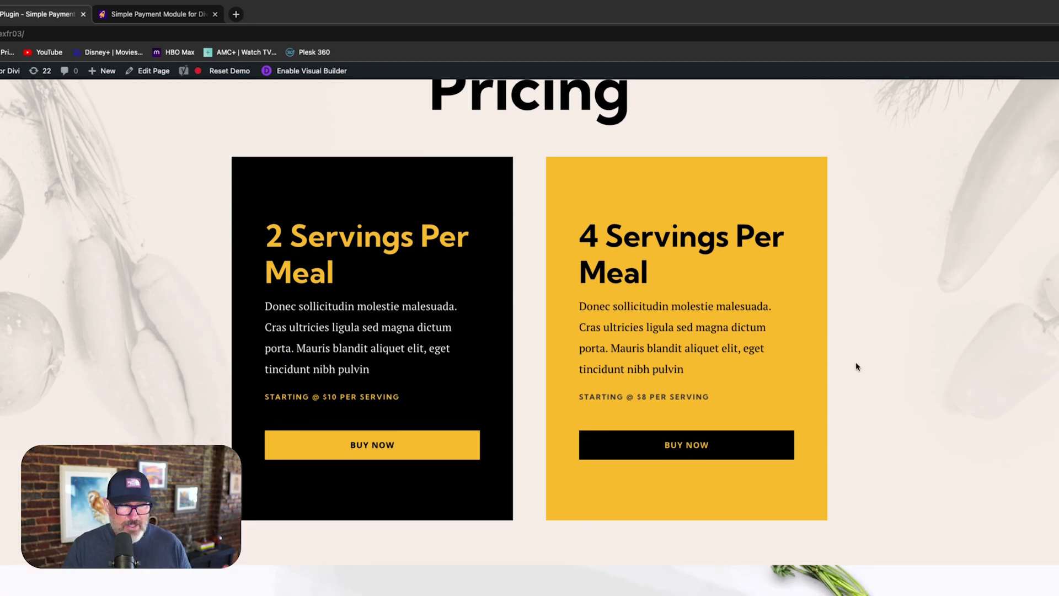
pyautogui.scroll(-2, 471, 311)
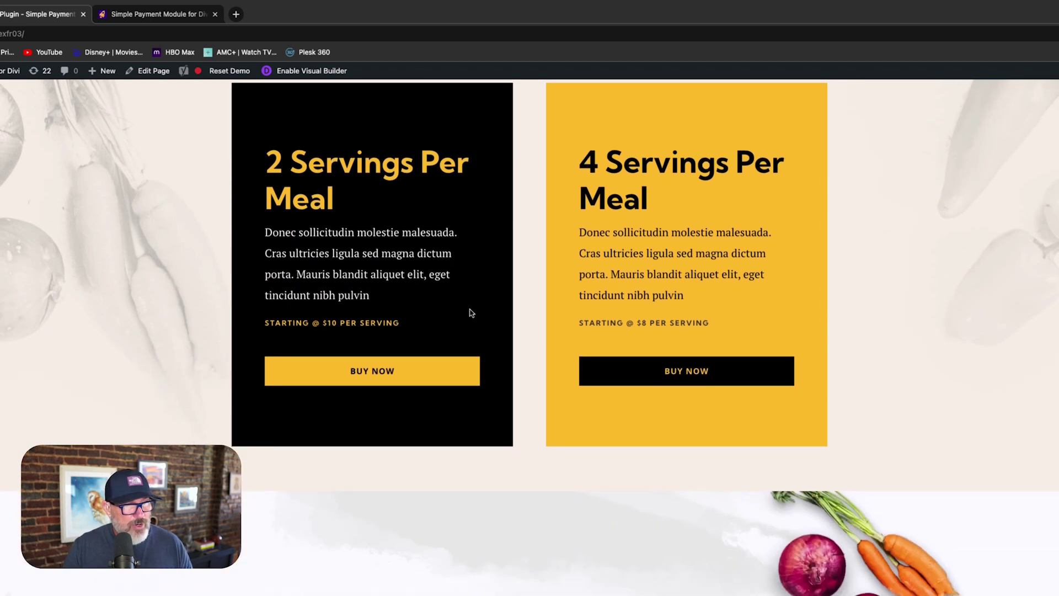
pyautogui.click(383, 381)
pyautogui.scroll(-5, 383, 380)
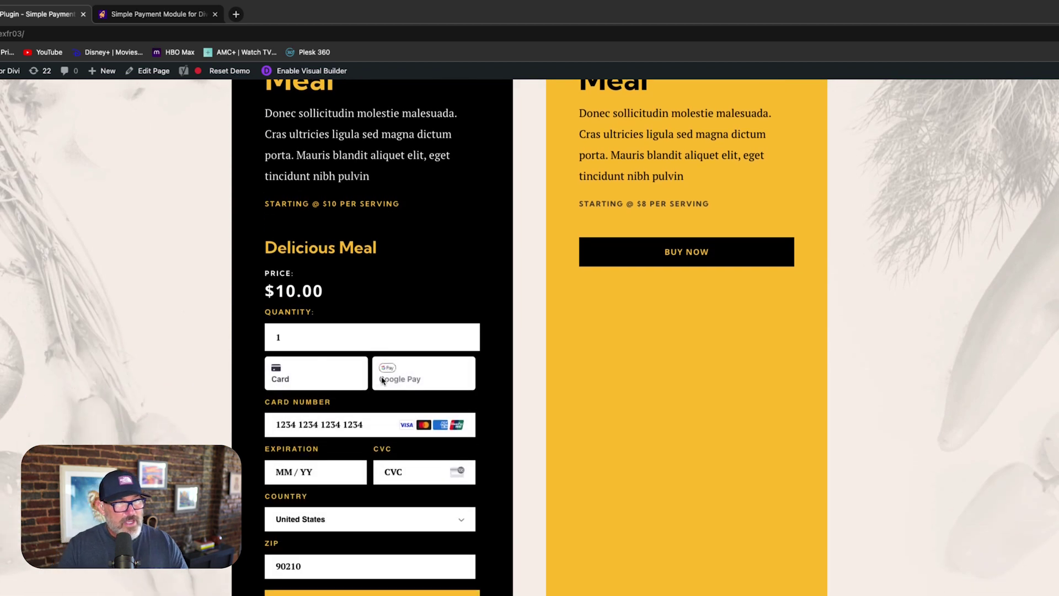
pyautogui.scroll(-2, 381, 381)
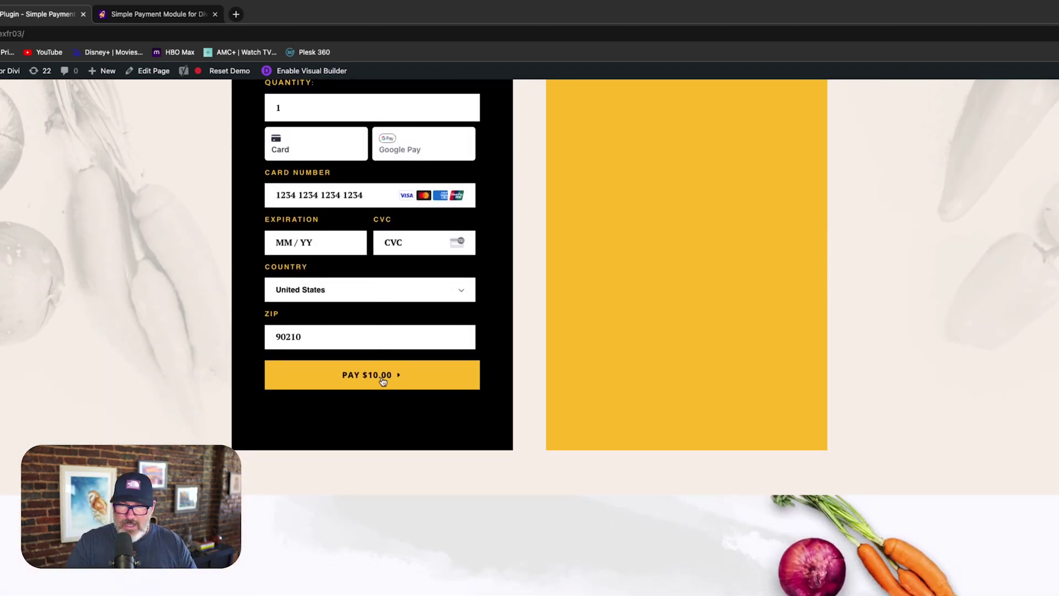
# Step: Revisit the Regenerating body oil section and examine its full embedded payment form
pyautogui.scroll(-12, 383, 381)
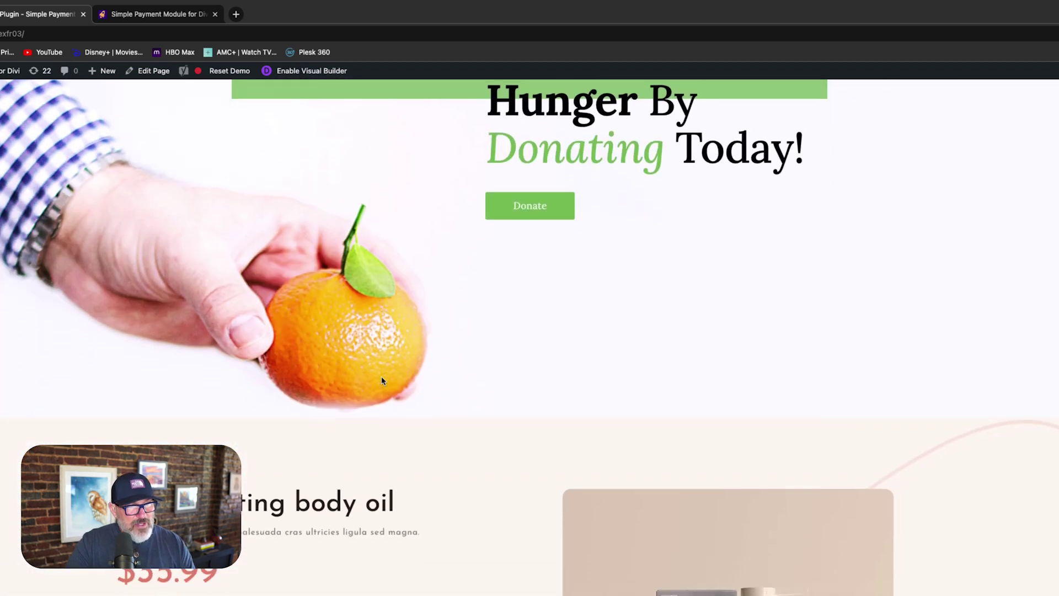
pyautogui.scroll(-5, 383, 381)
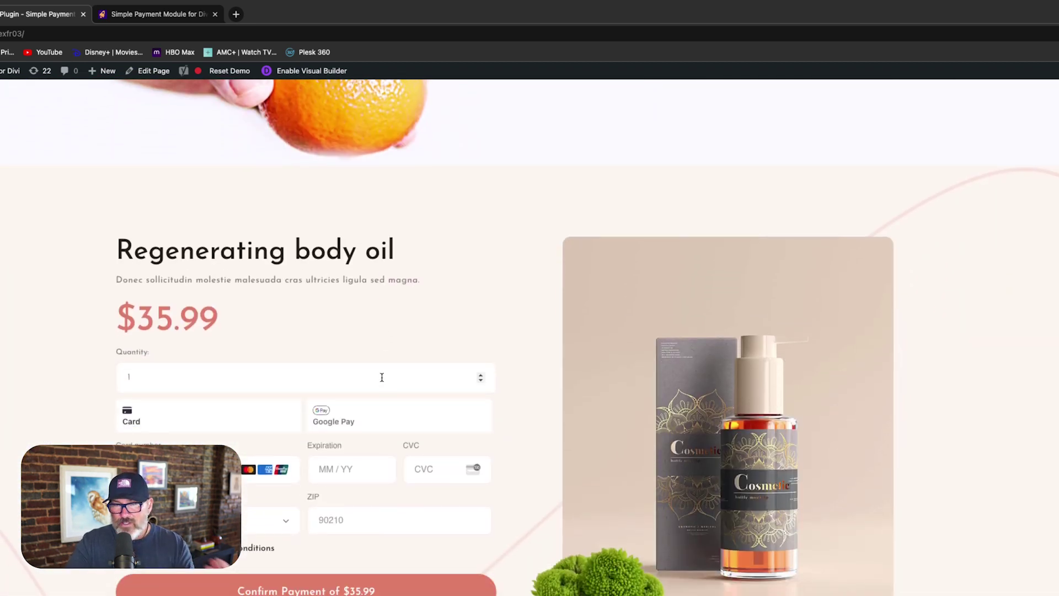
pyautogui.scroll(-2, 382, 377)
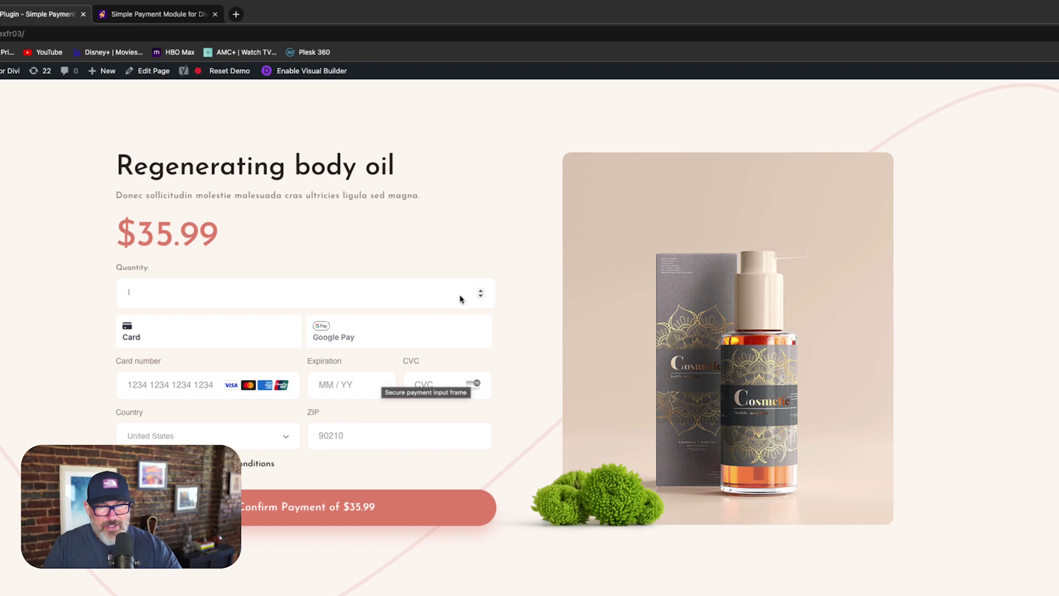
# Step: View the donation form popup in the Help With Hunger section and close it
pyautogui.scroll(15, 483, 324)
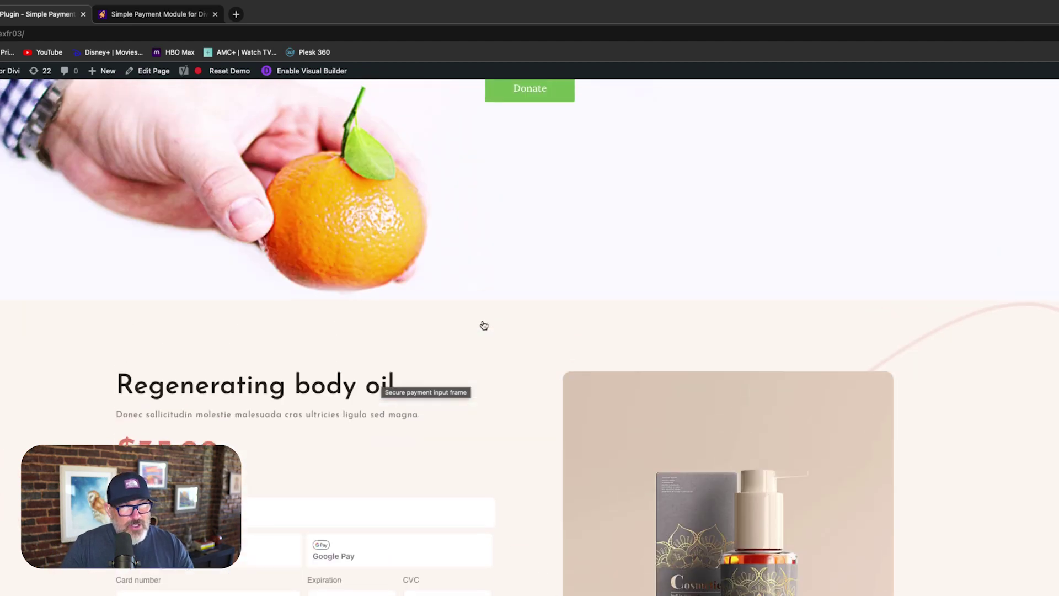
pyautogui.scroll(-3, 483, 323)
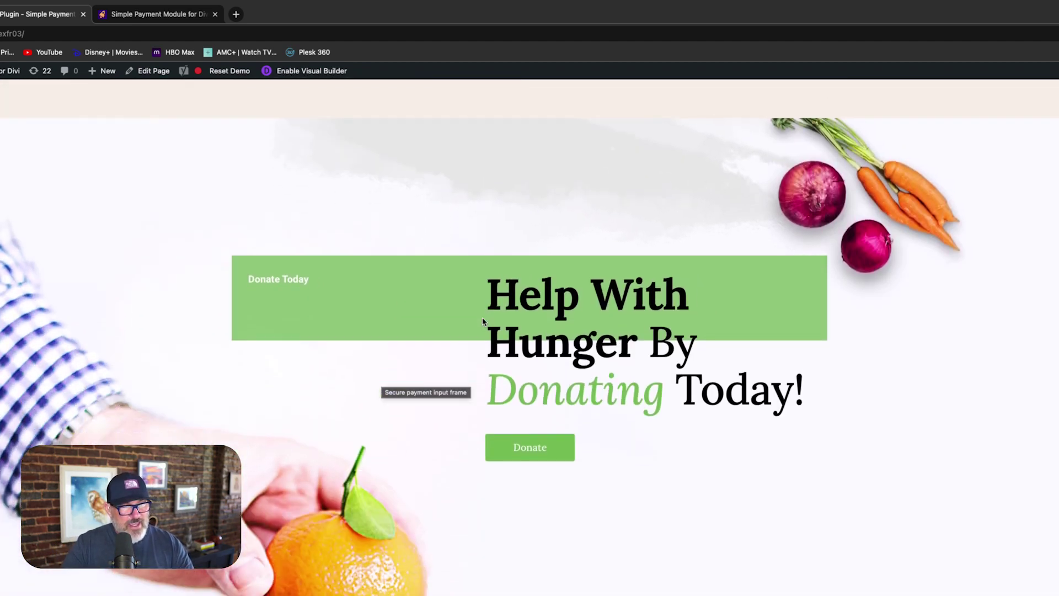
pyautogui.click(542, 457)
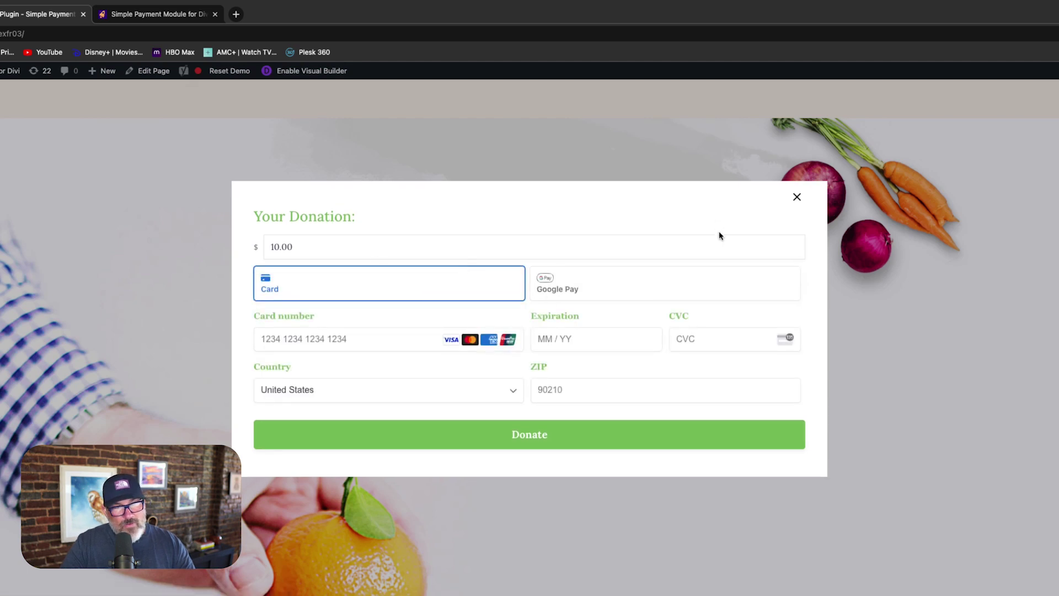
pyautogui.click(798, 195)
# Step: Enable the Visual Builder on the demo page and look over the Photography Session Pricing section in it
pyautogui.scroll(8, 717, 332)
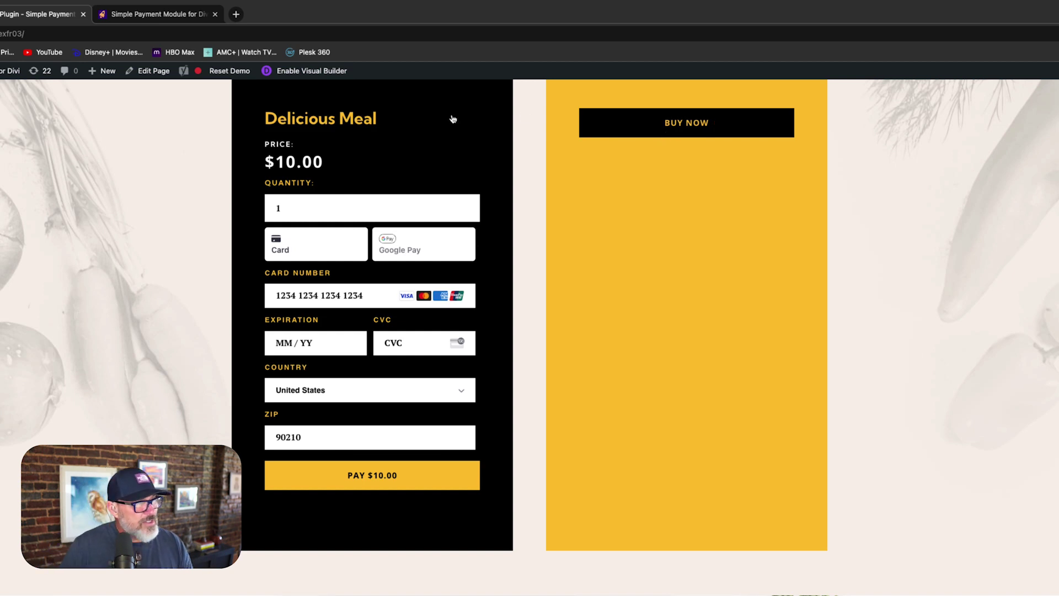
pyautogui.scroll(8, 257, 253)
pyautogui.scroll(8, 257, 277)
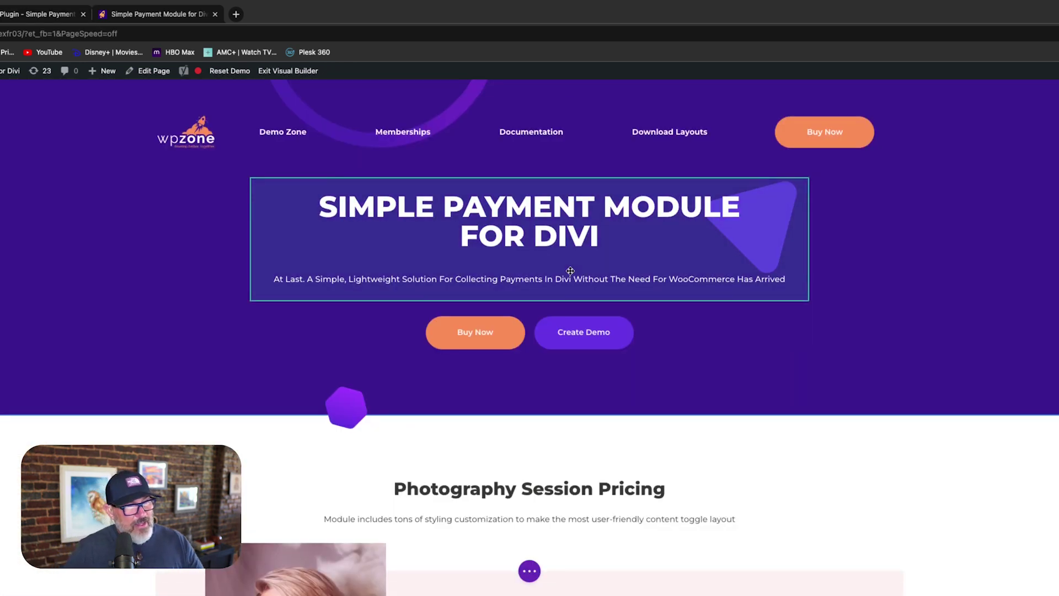
pyautogui.scroll(-4, 570, 271)
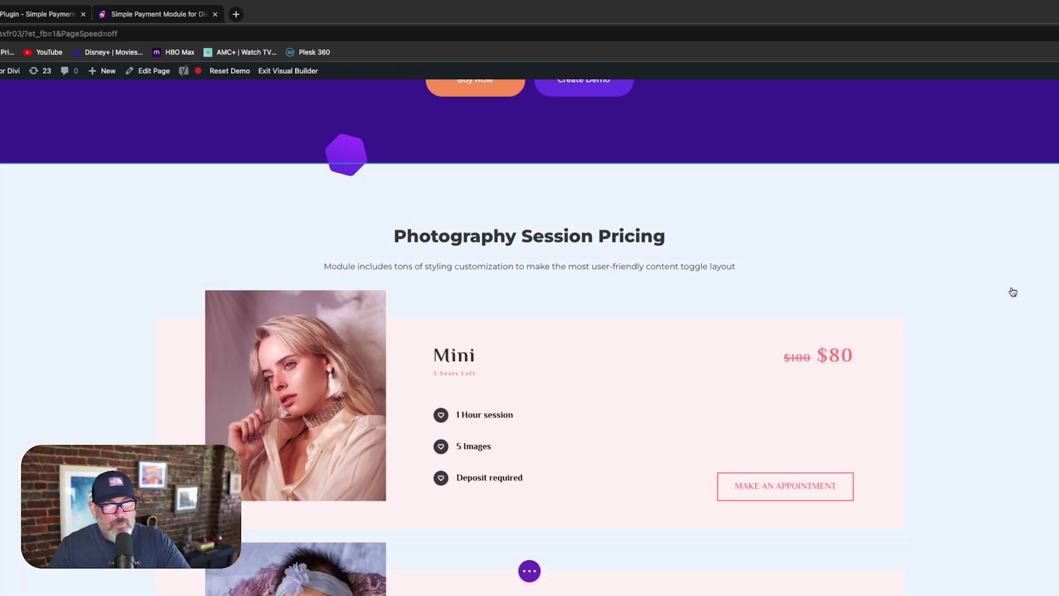
pyautogui.scroll(-2, 1012, 293)
pyautogui.scroll(-2, 1013, 292)
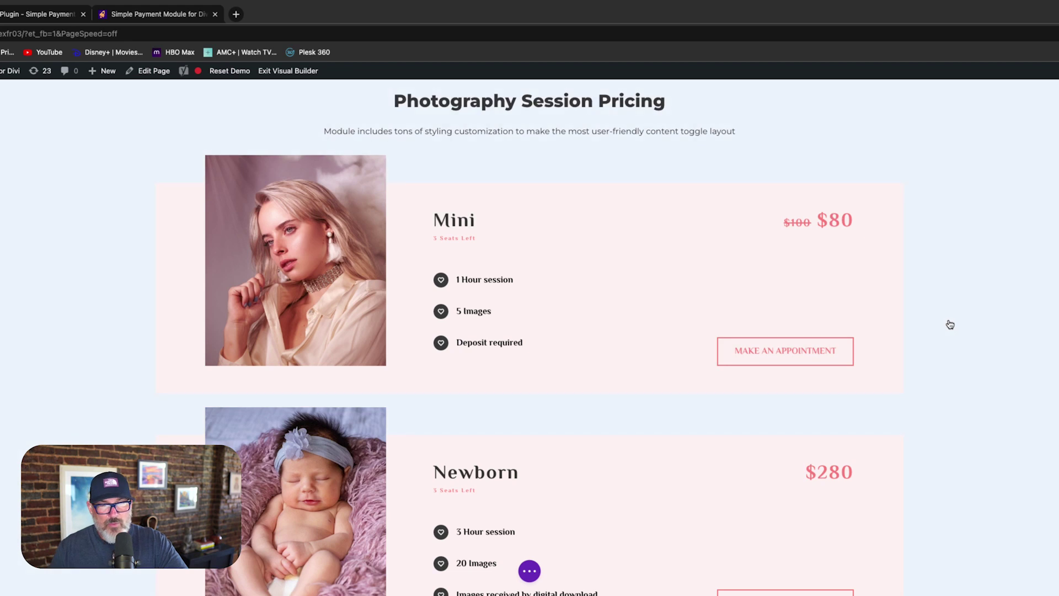
pyautogui.scroll(-3, 951, 325)
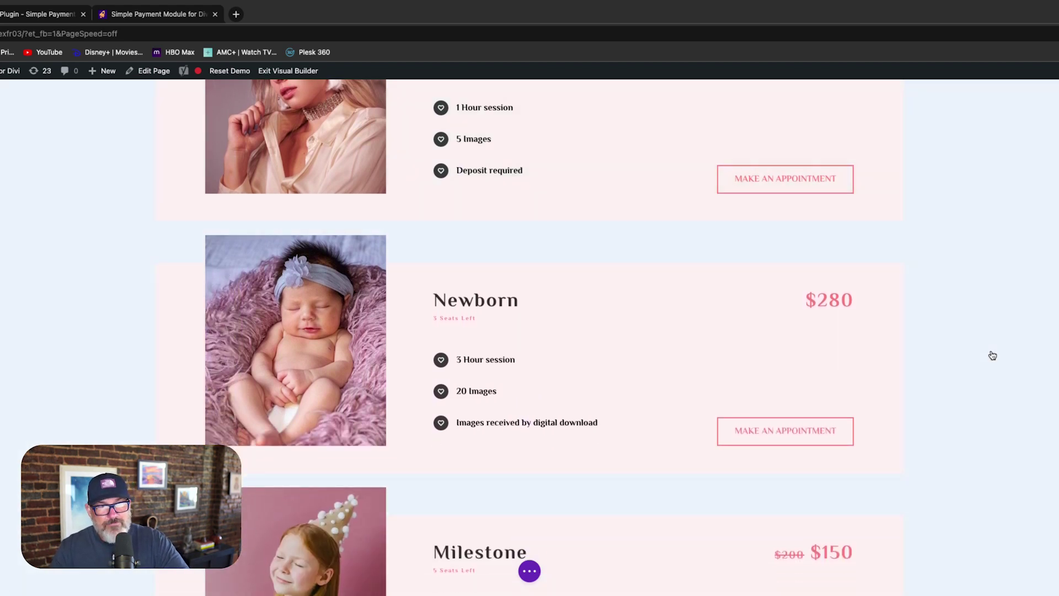
# Step: Open the settings of the payment module in the Regenerating body oil section
pyautogui.scroll(-15, 991, 355)
pyautogui.scroll(-15, 991, 355)
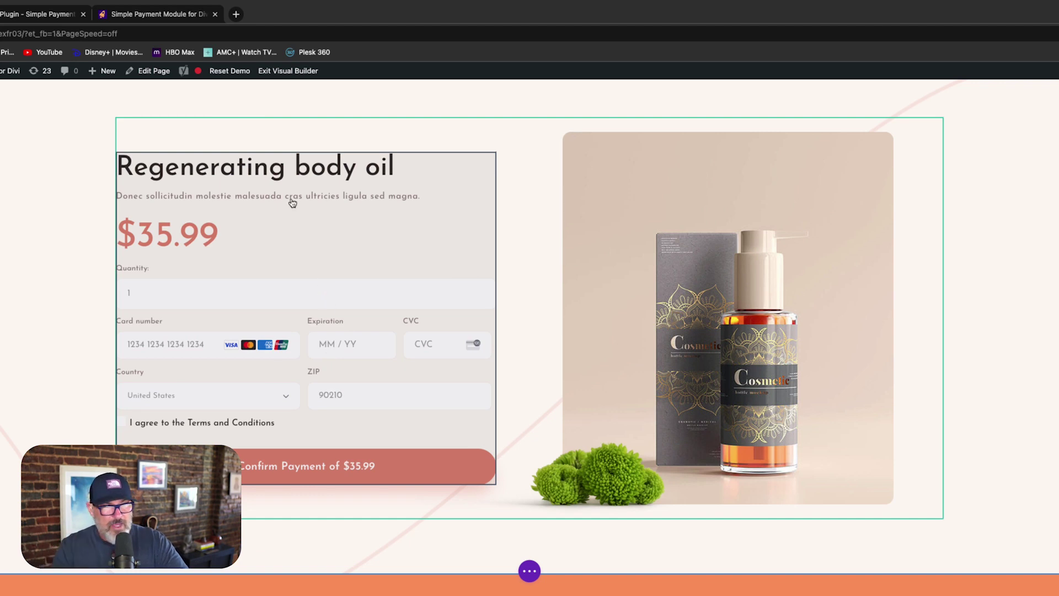
pyautogui.moveTo(307, 193)
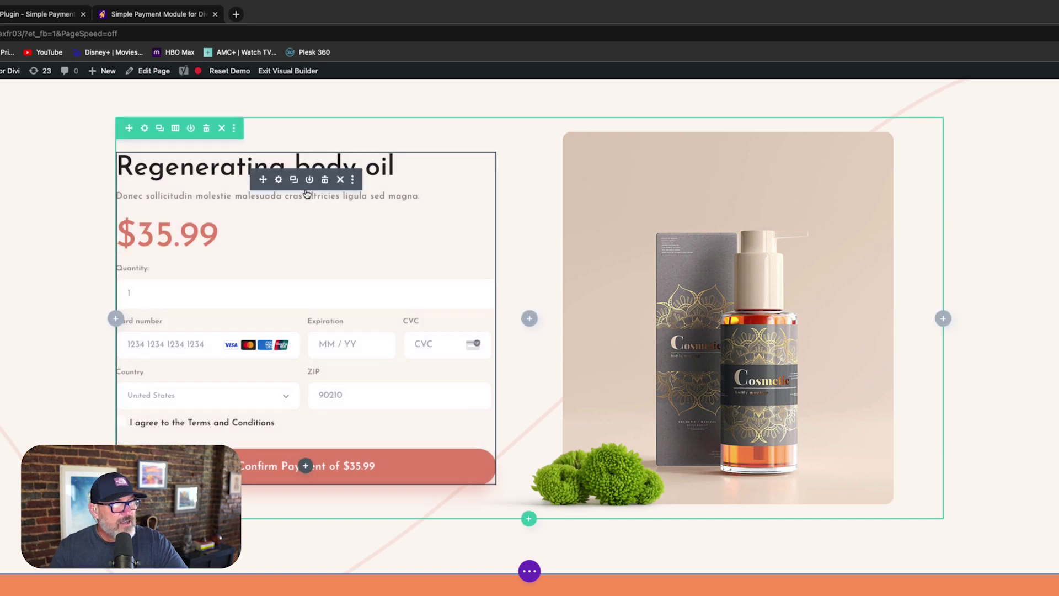
pyautogui.click(279, 181)
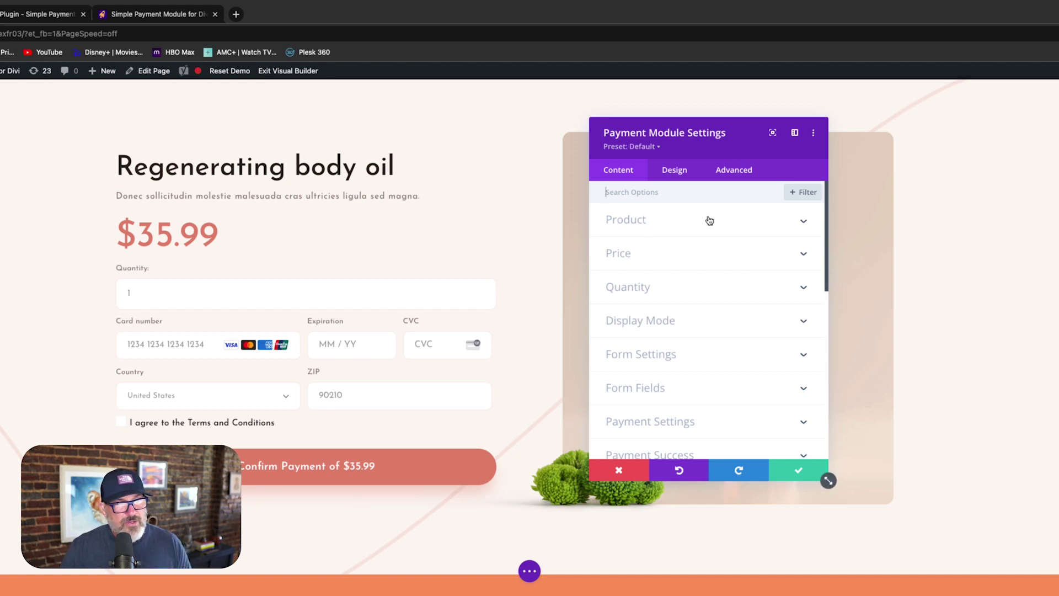
# Step: Look through the Content and Design option groups available in the Payment Module settings
pyautogui.scroll(-5, 706, 282)
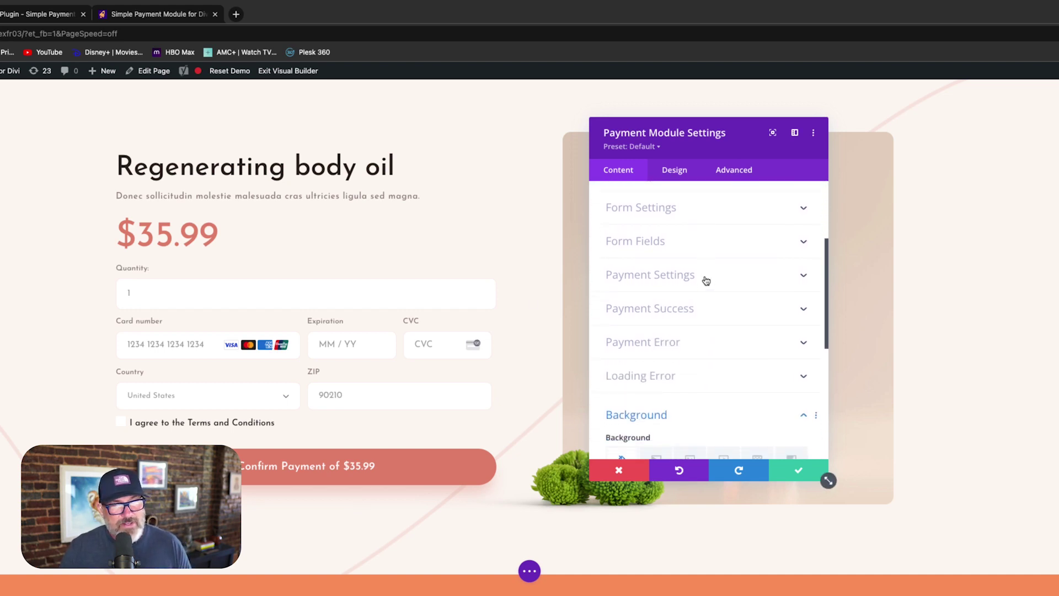
pyautogui.scroll(-2, 707, 281)
pyautogui.scroll(8, 706, 282)
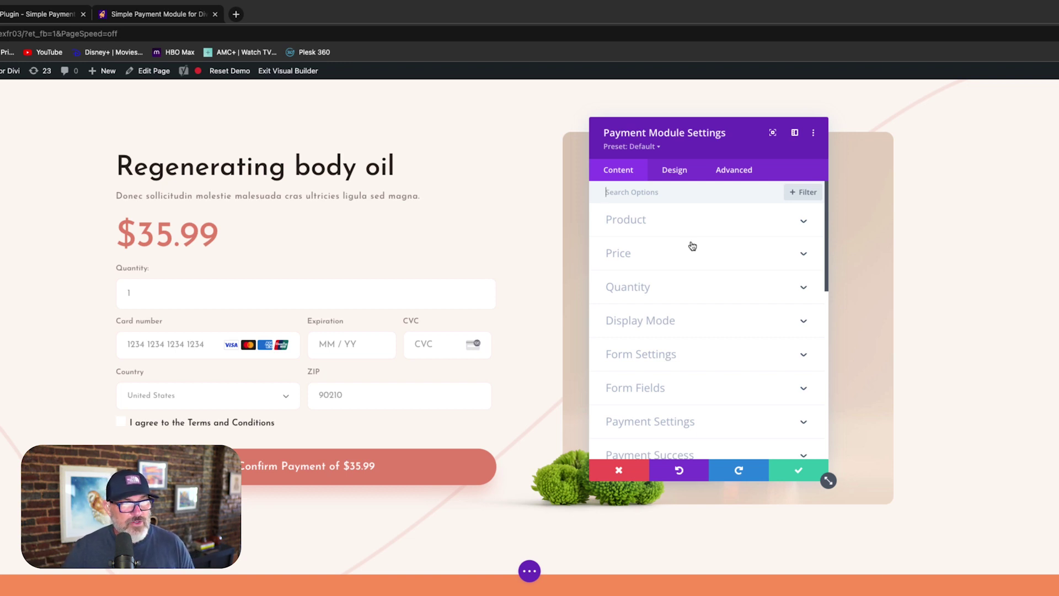
pyautogui.click(683, 171)
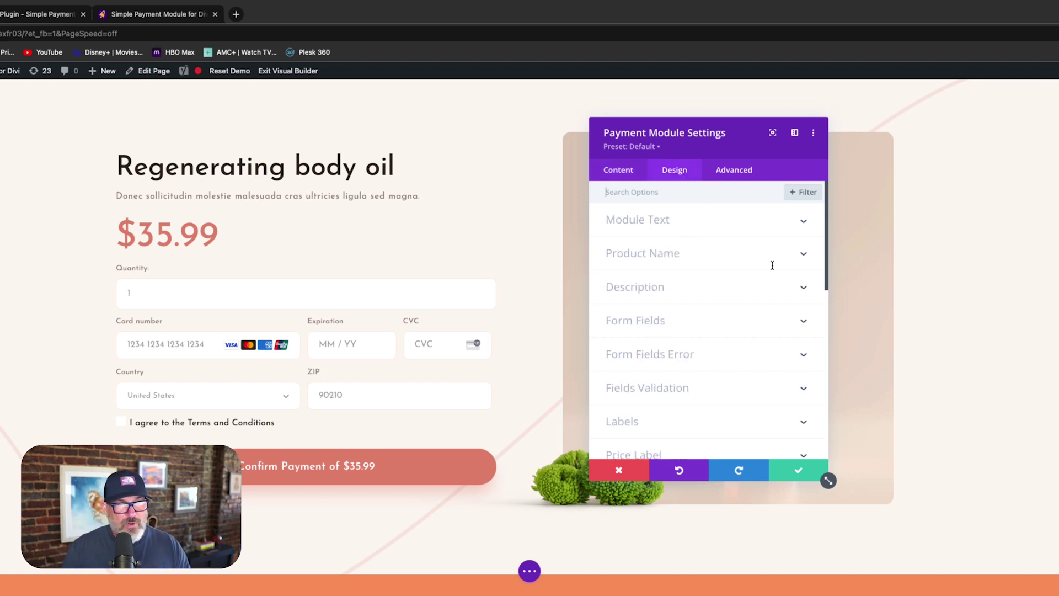
pyautogui.scroll(-10, 774, 270)
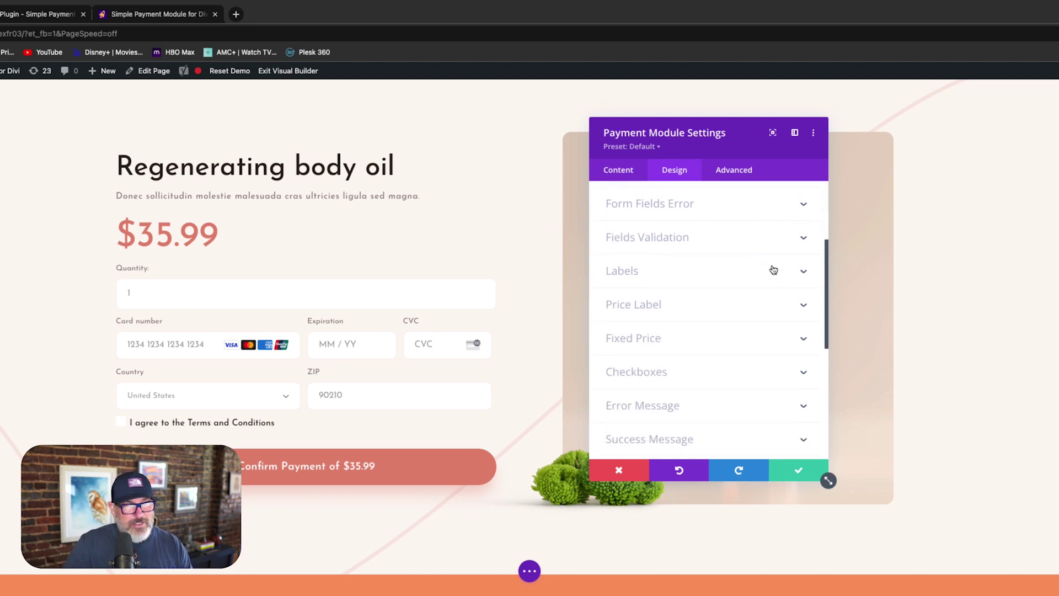
pyautogui.scroll(-2, 773, 269)
pyautogui.scroll(10, 774, 269)
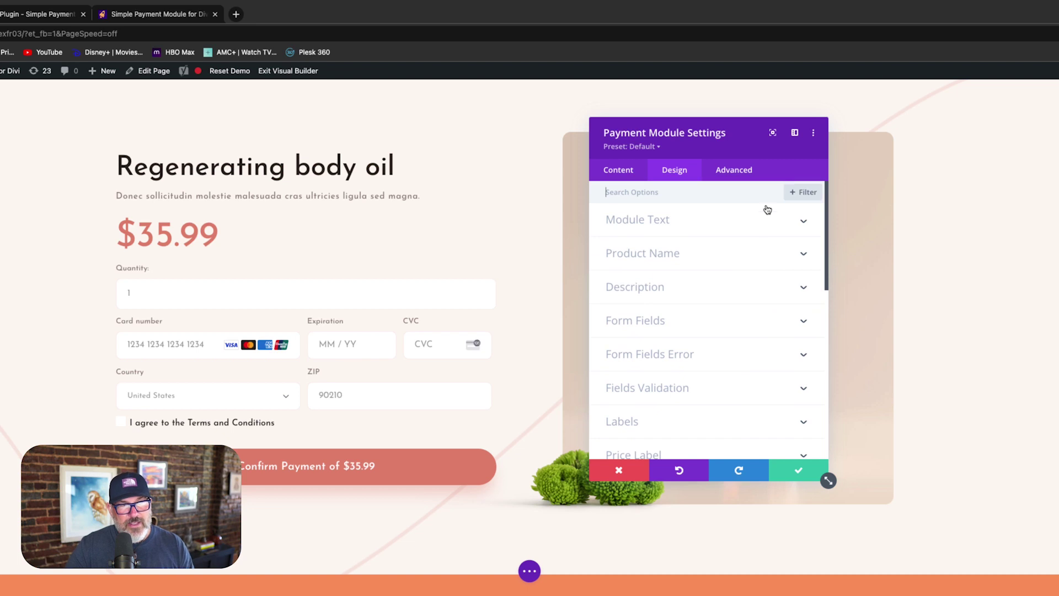
pyautogui.click(680, 200)
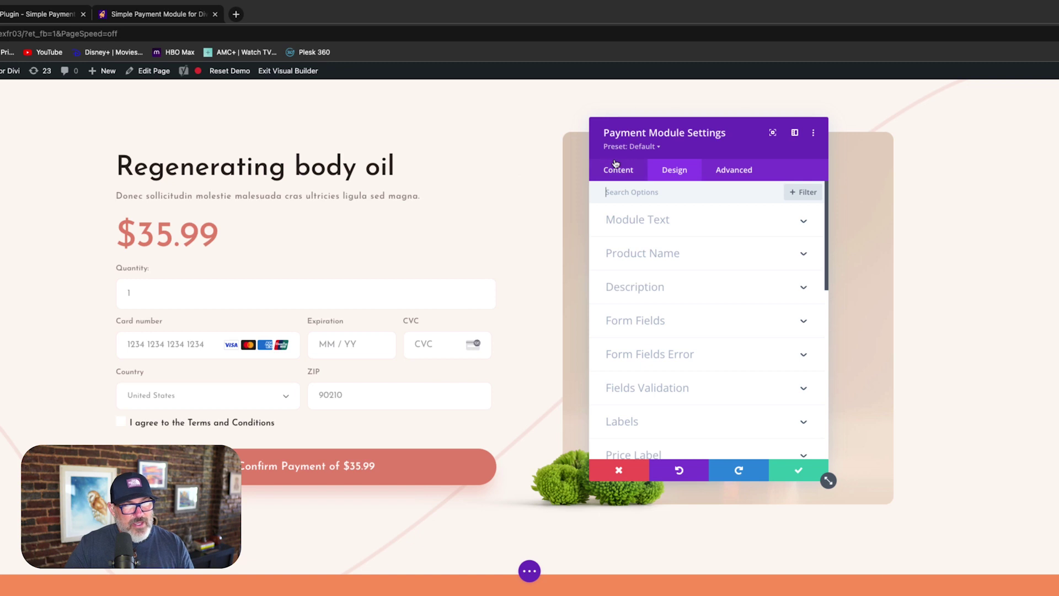
# Step: Inspect the Product content options, including the product name and description, and collapse the group
pyautogui.click(626, 173)
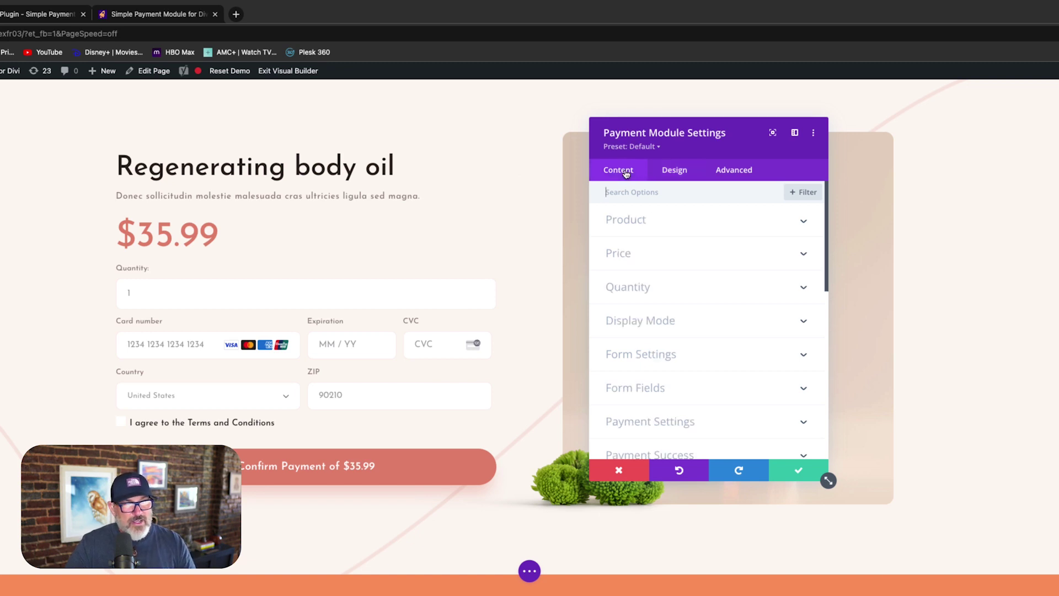
pyautogui.click(668, 219)
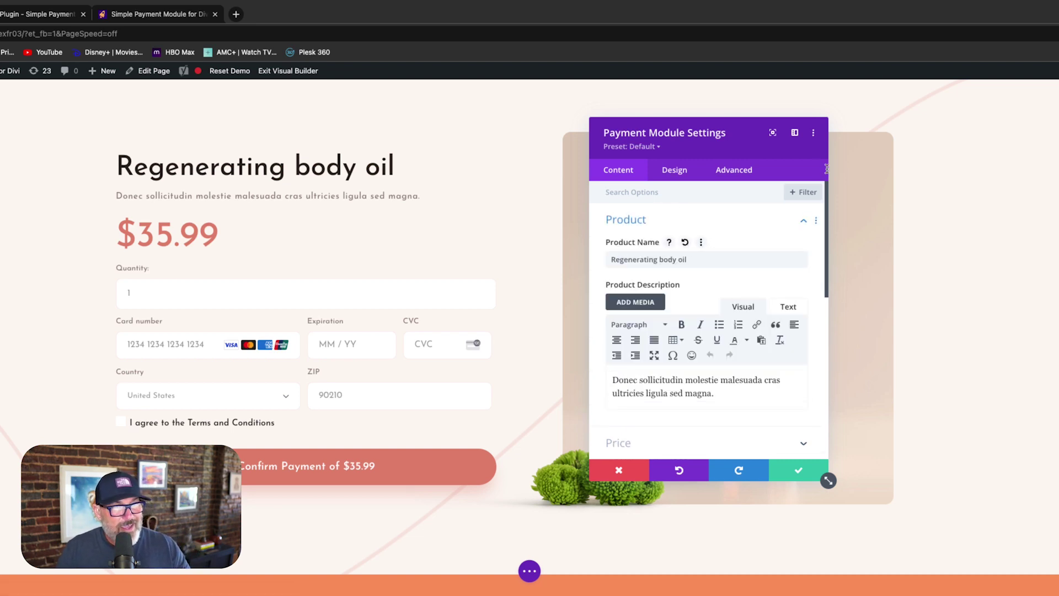
pyautogui.click(804, 225)
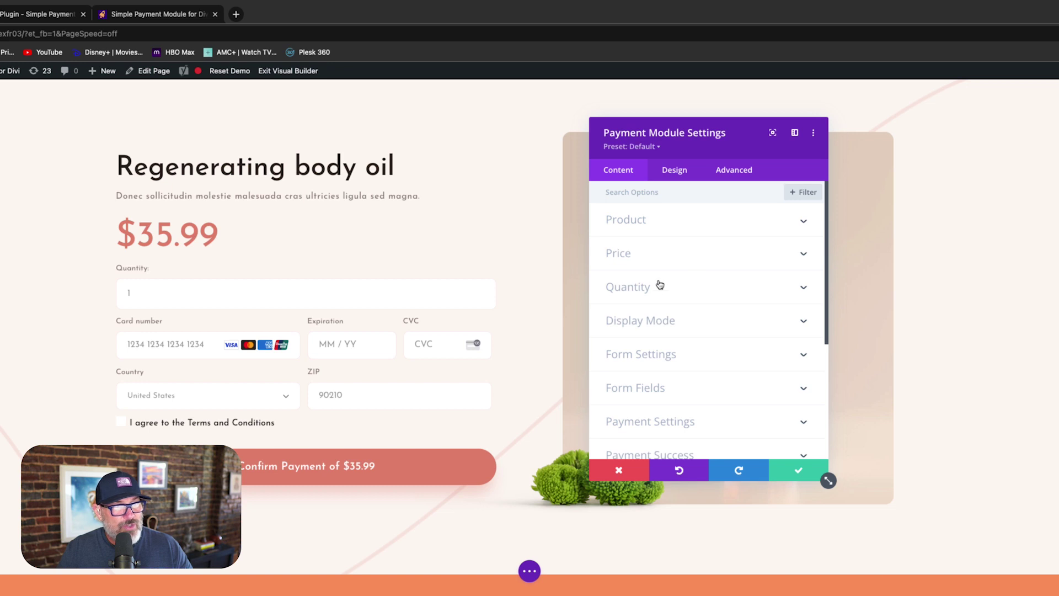
# Step: Expand the Price options and check the available price types, keeping Fixed Price selected
pyautogui.click(702, 248)
pyautogui.click(652, 236)
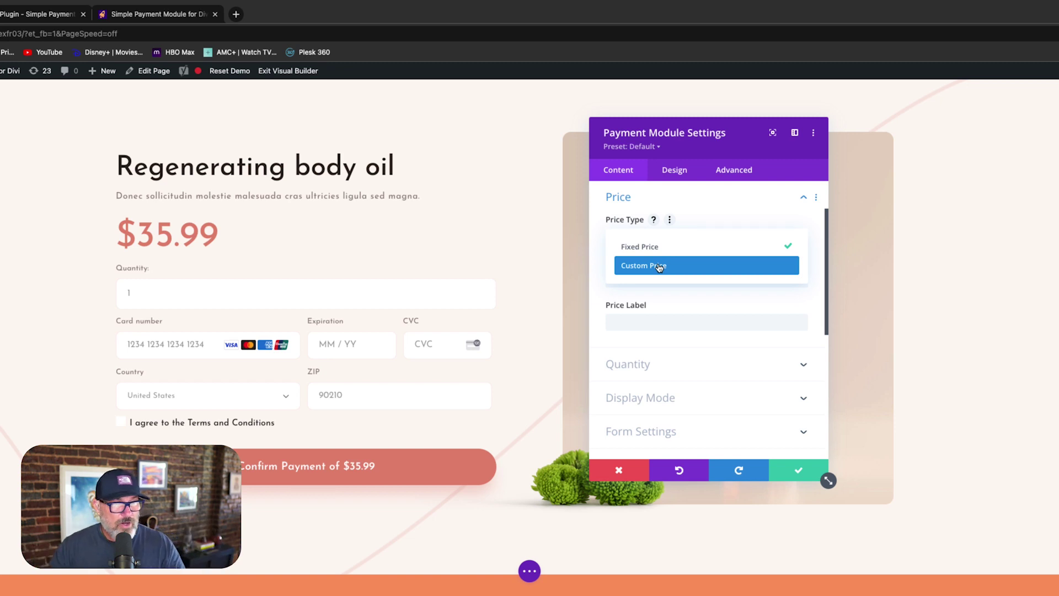
pyautogui.click(531, 209)
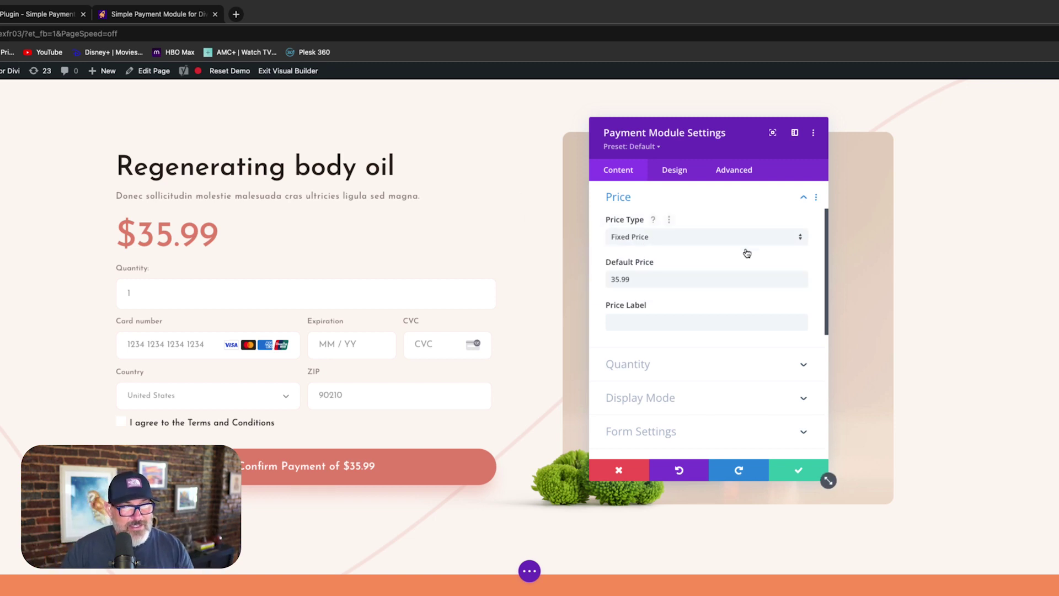
# Step: Reopen the Regenerating body oil payment module's settings and check the Show Payment Form choices under Display Mode, leaving In page selected
pyautogui.click(619, 470)
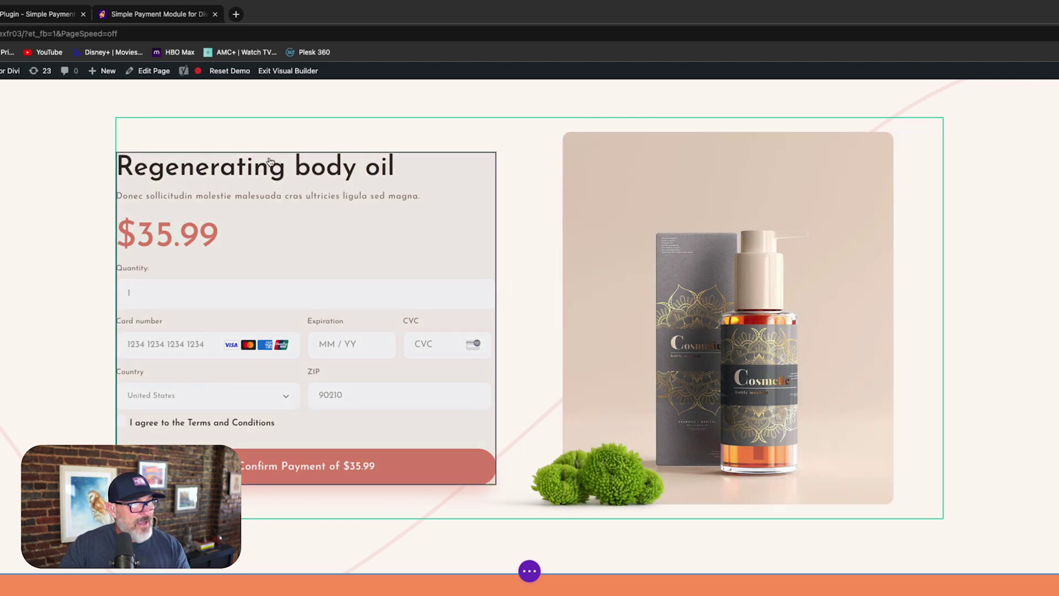
pyautogui.click(291, 181)
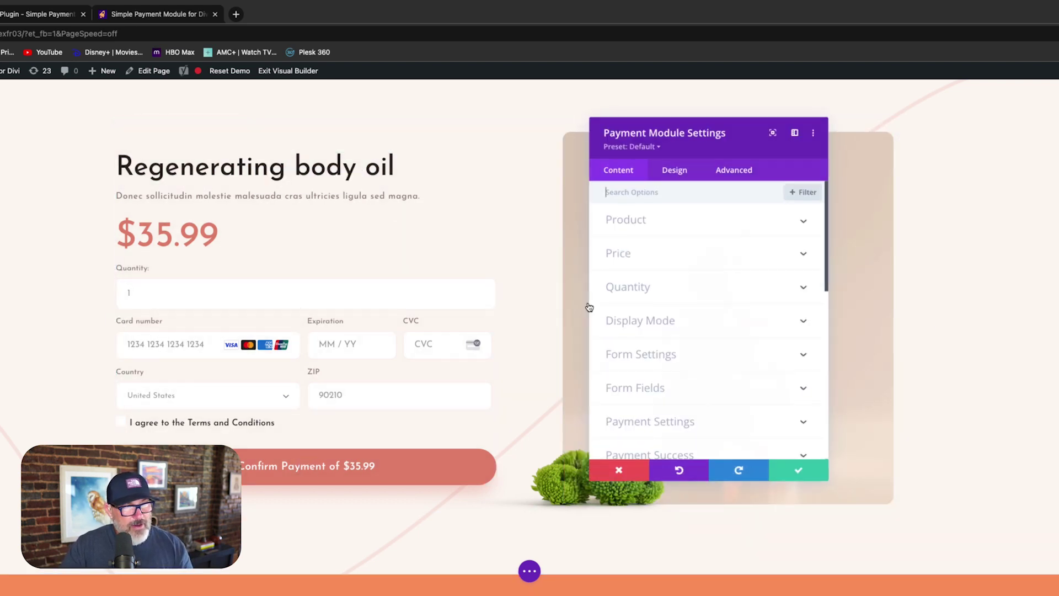
pyautogui.scroll(-4, 681, 338)
pyautogui.click(675, 220)
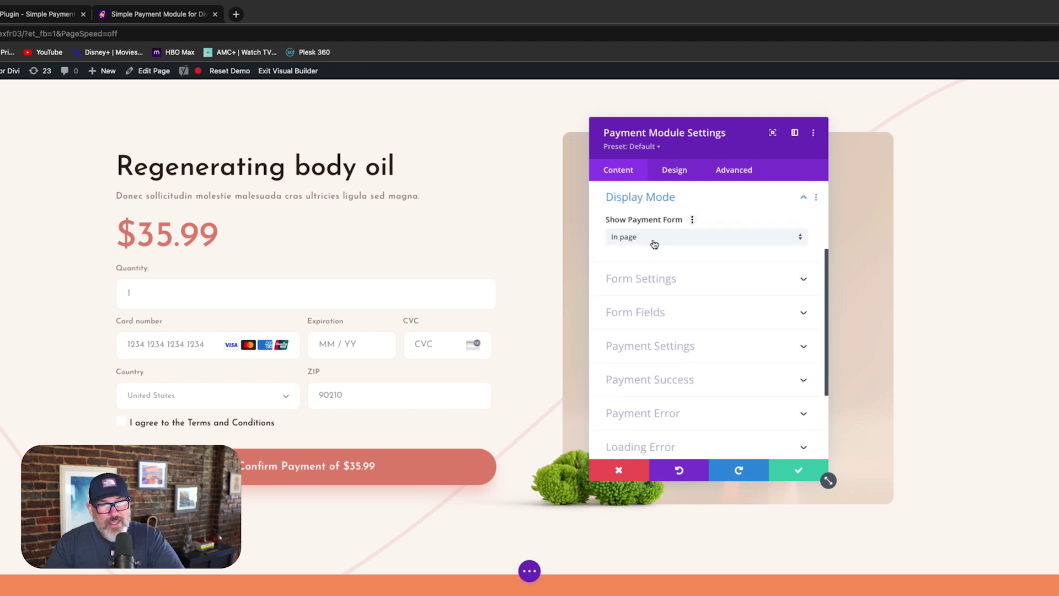
pyautogui.click(655, 244)
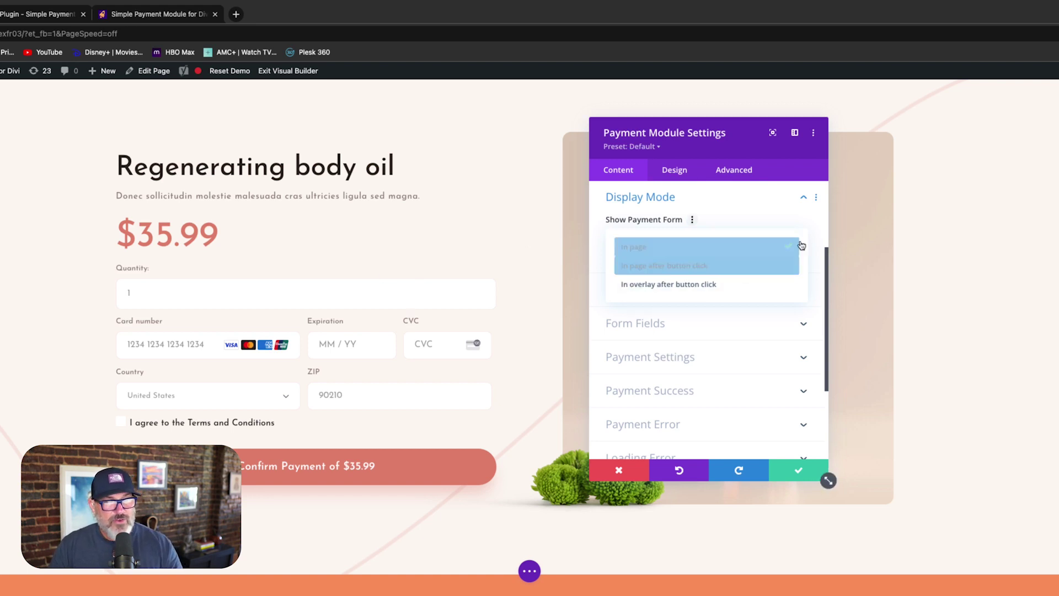
pyautogui.click(805, 200)
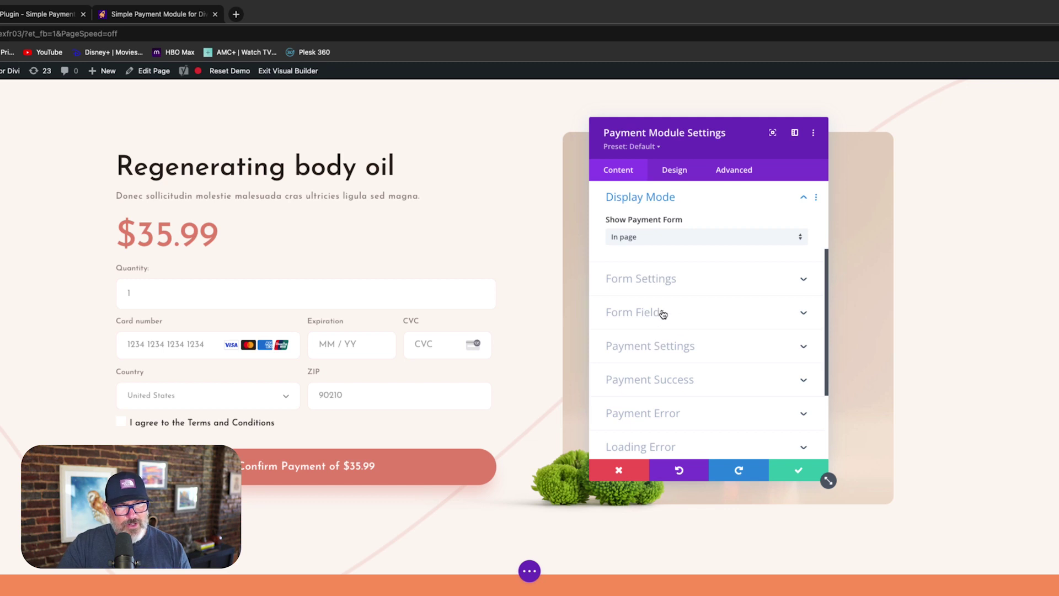
# Step: Inspect the Payment Settings, Payment Success and Payment Error option groups of the payment module
pyautogui.click(726, 345)
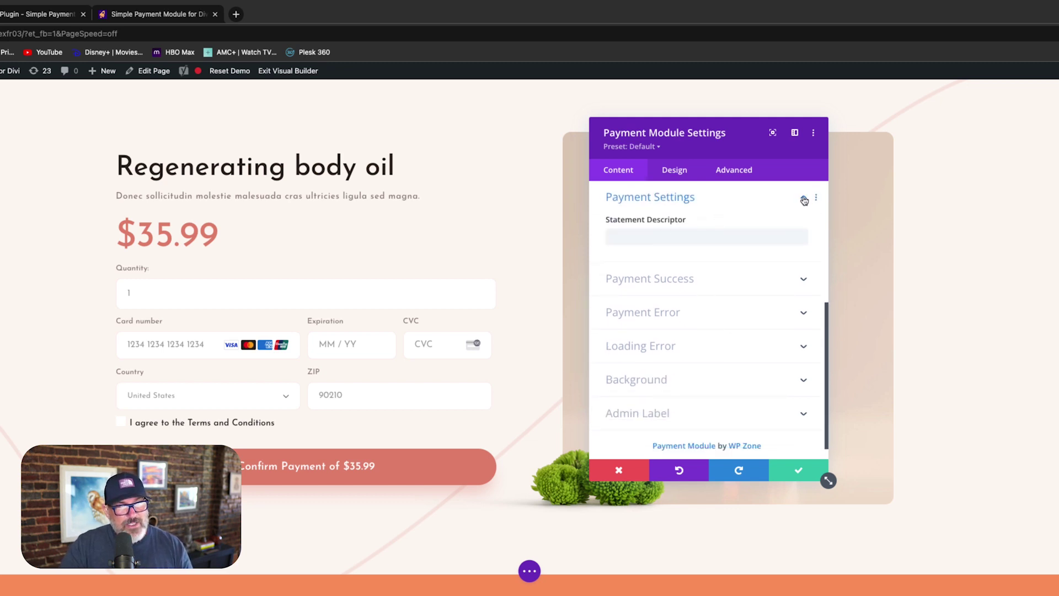
pyautogui.click(803, 280)
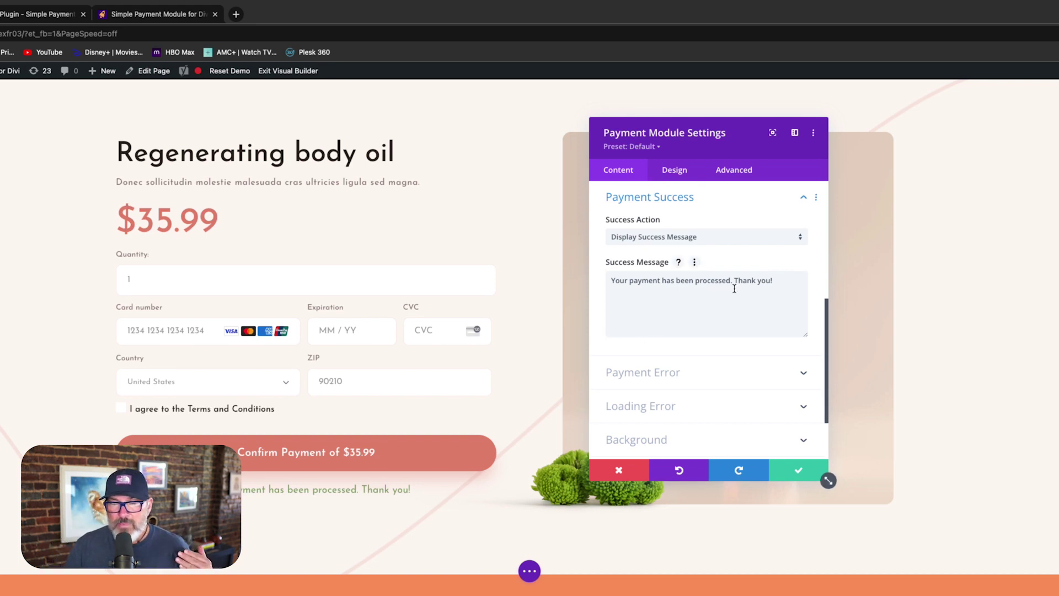
pyautogui.click(692, 374)
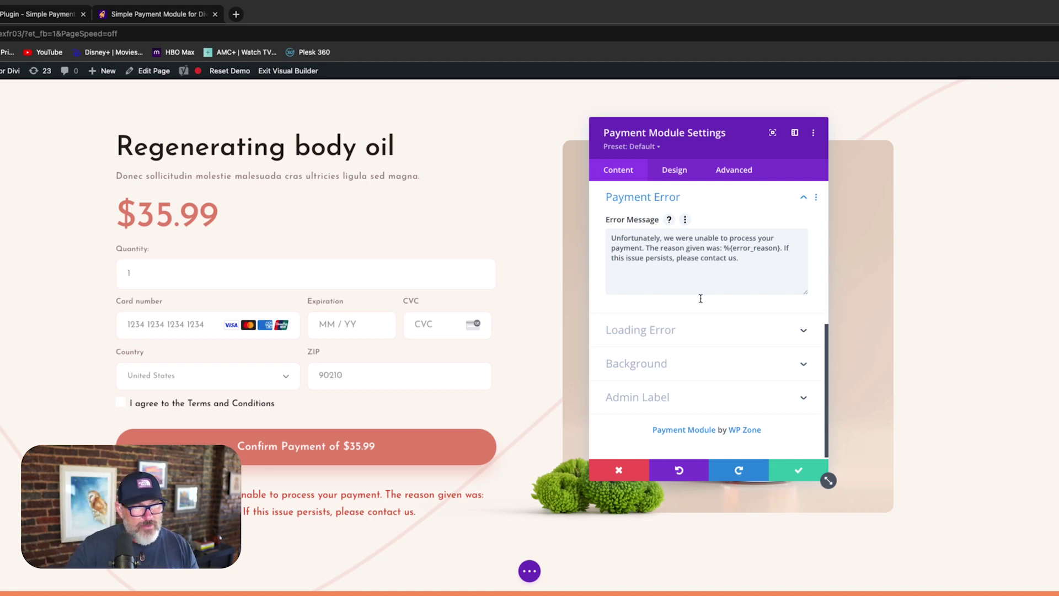
# Step: Enable the notes field in the Form Fields options and set its label to "Shipping Address"
pyautogui.scroll(5, 700, 299)
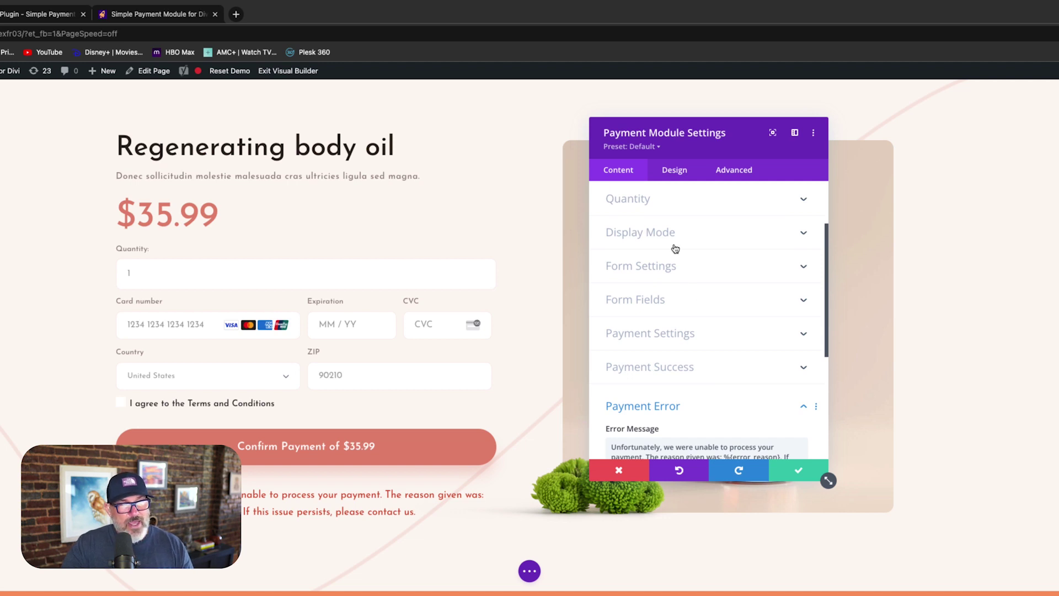
pyautogui.click(647, 300)
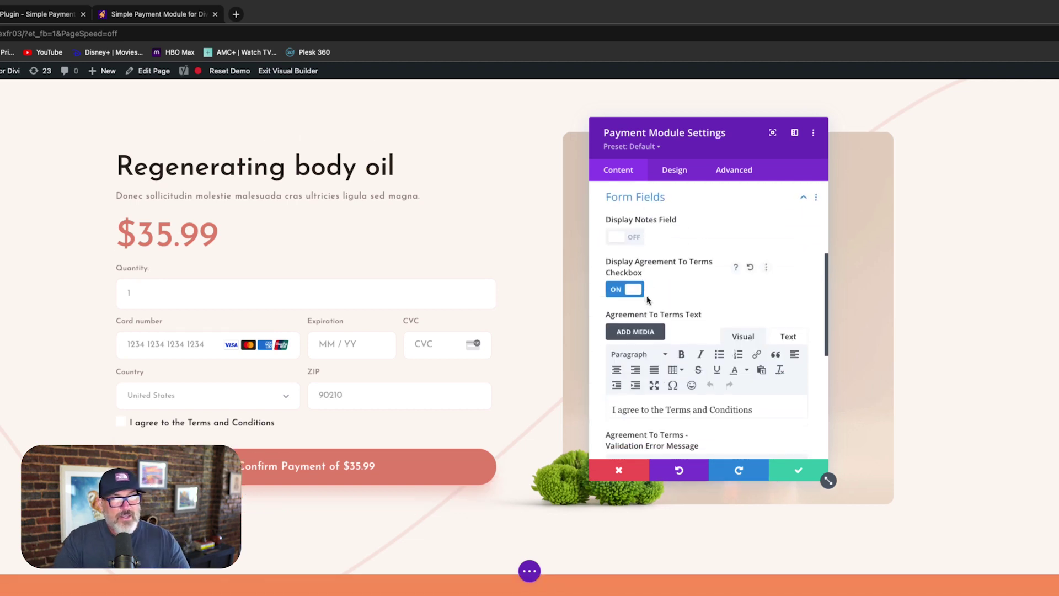
pyautogui.click(619, 239)
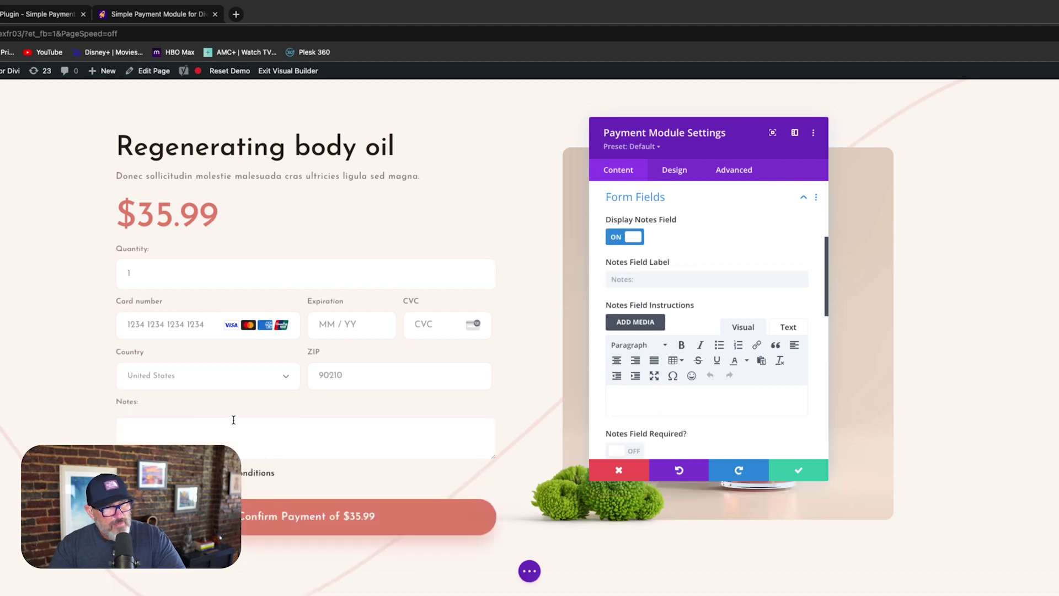
pyautogui.click(655, 282)
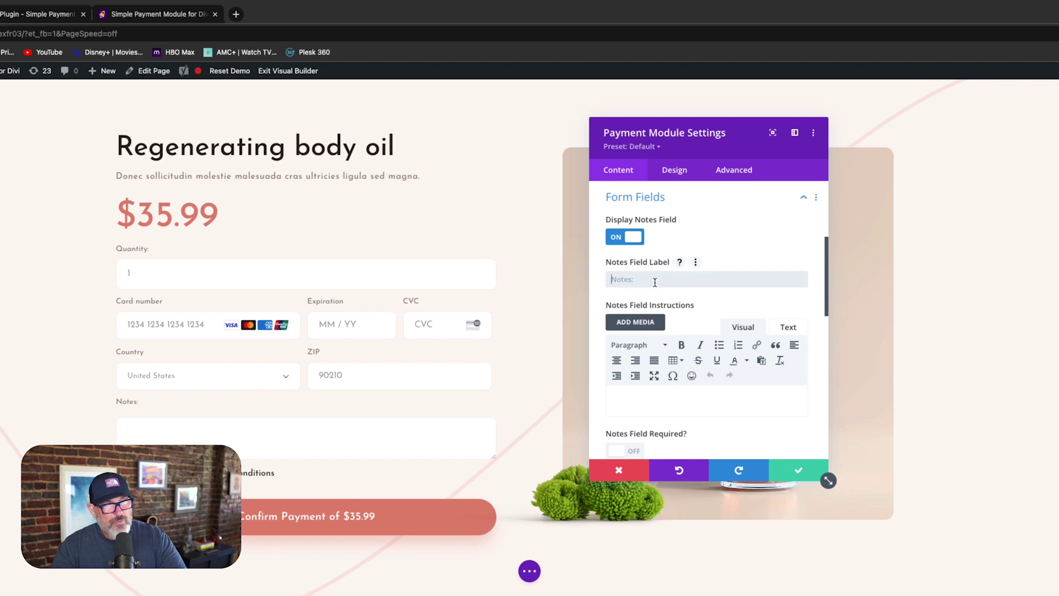
pyautogui.write('Sh')
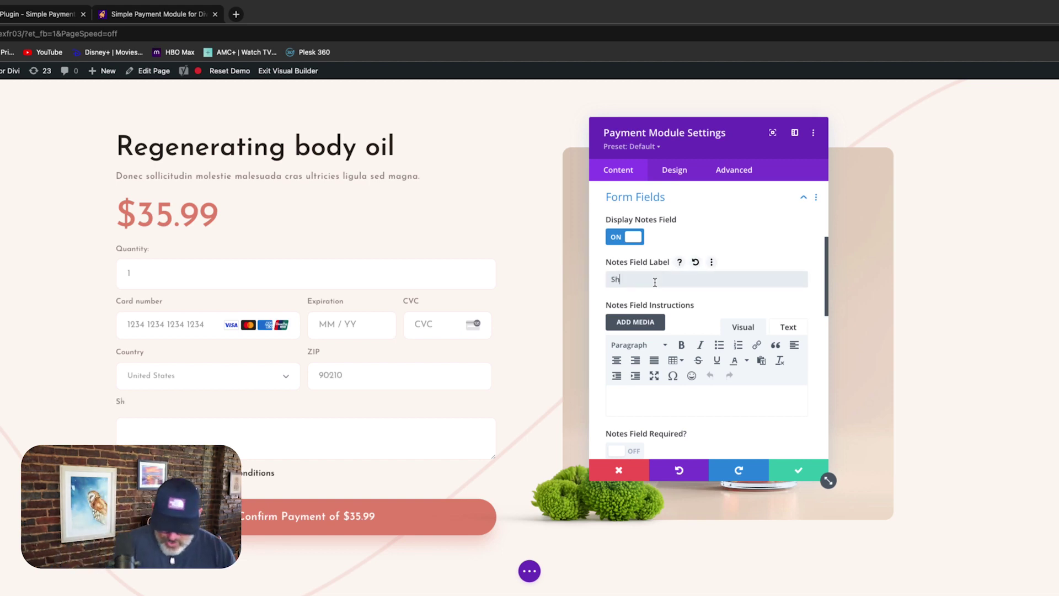
pyautogui.write('ipping')
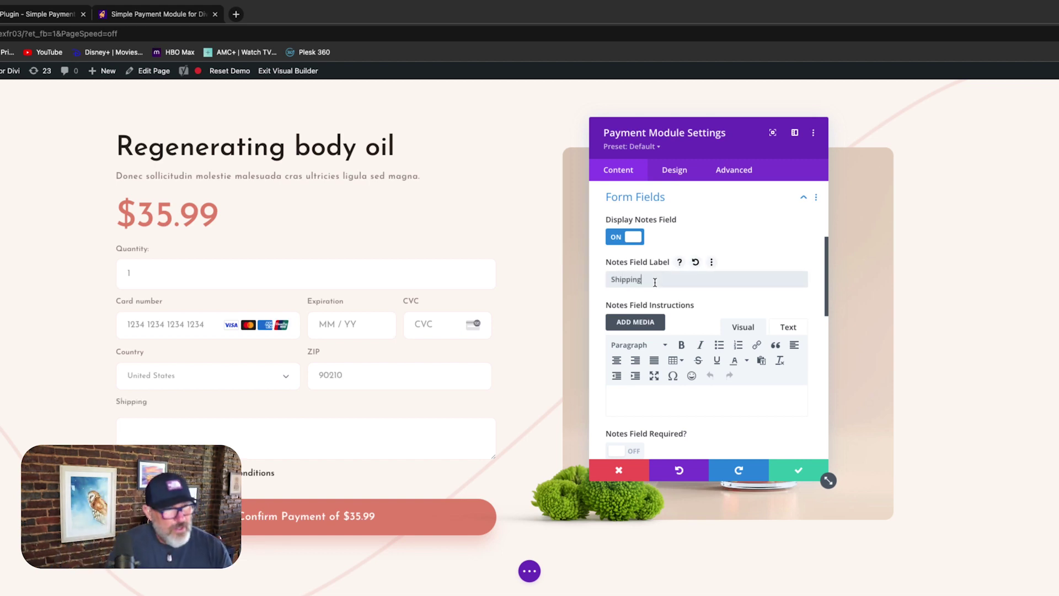
pyautogui.write(' Add')
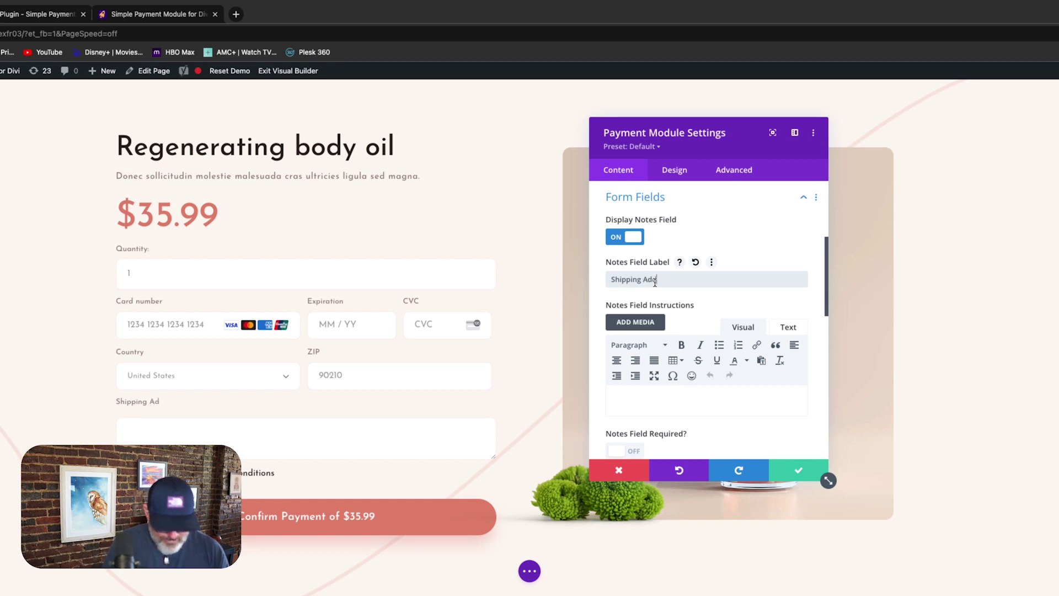
pyautogui.write('ress')
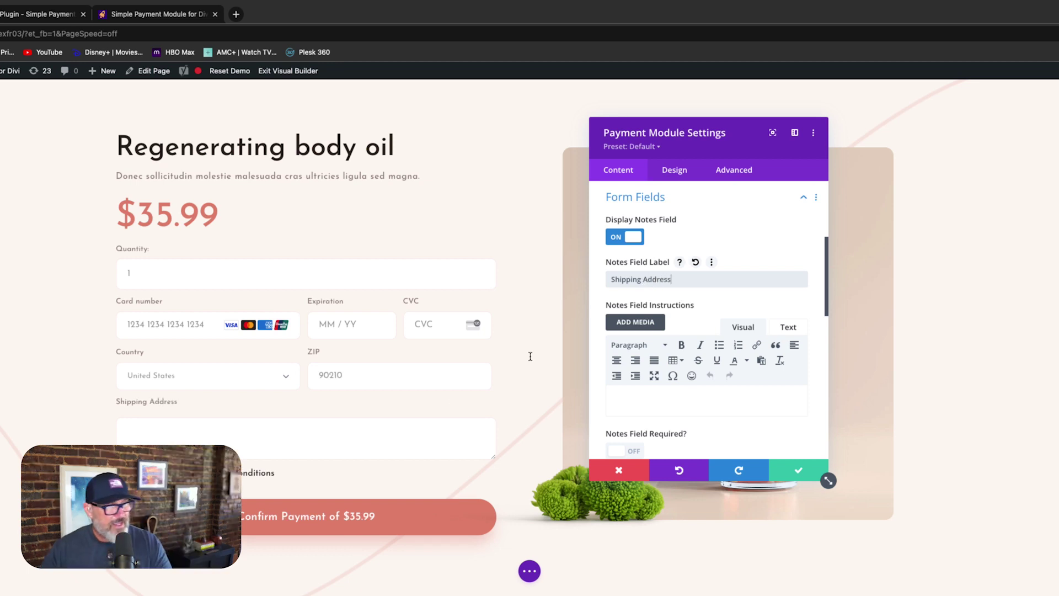
# Step: Fill in the form's Shipping Address field with a sample postal address
pyautogui.click(274, 430)
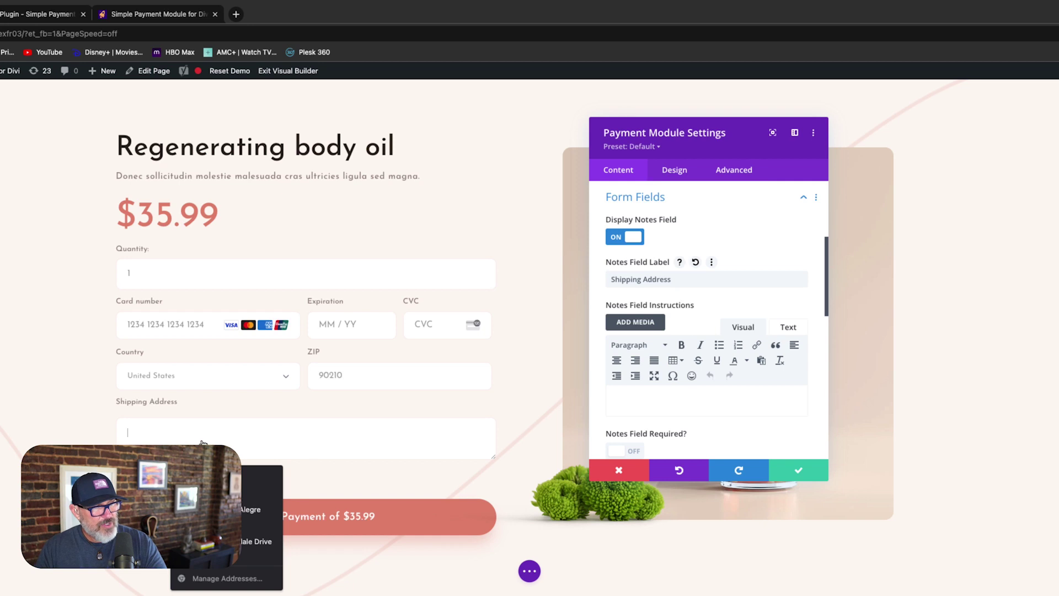
pyautogui.click(221, 480)
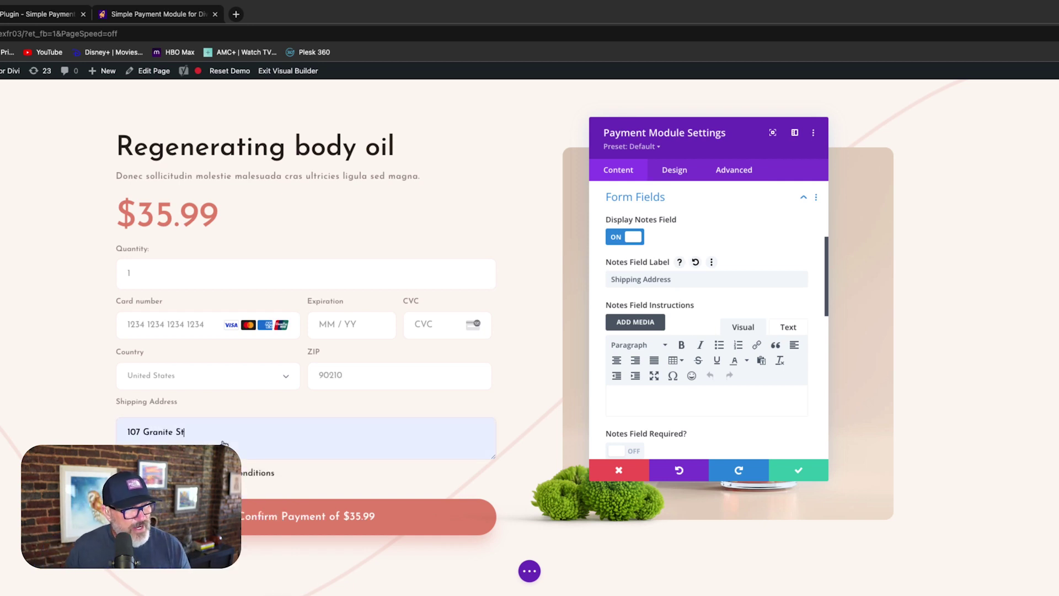
pyautogui.write('Wh')
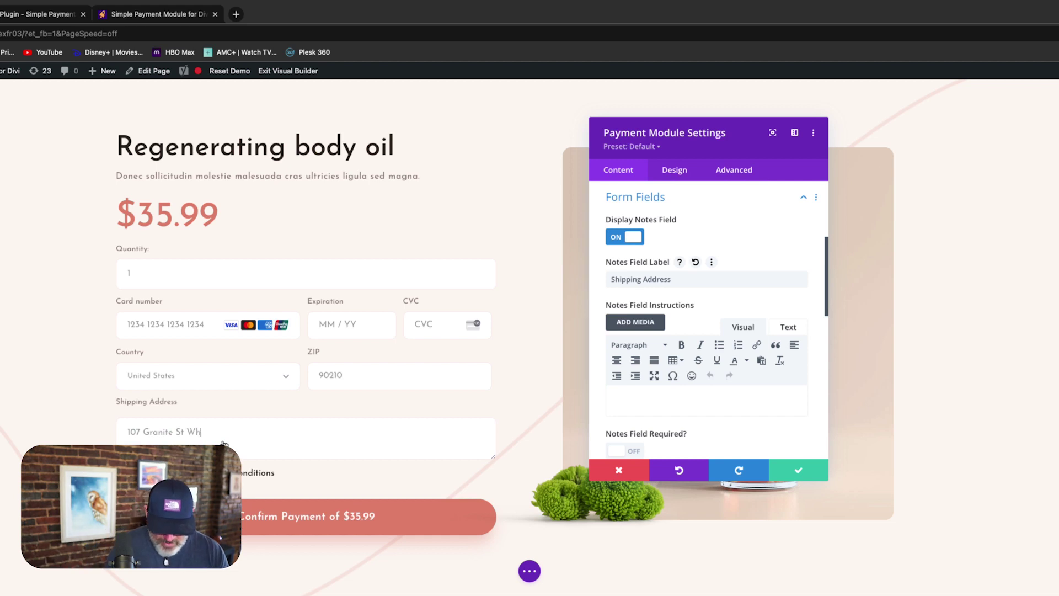
pyautogui.write('atever USA')
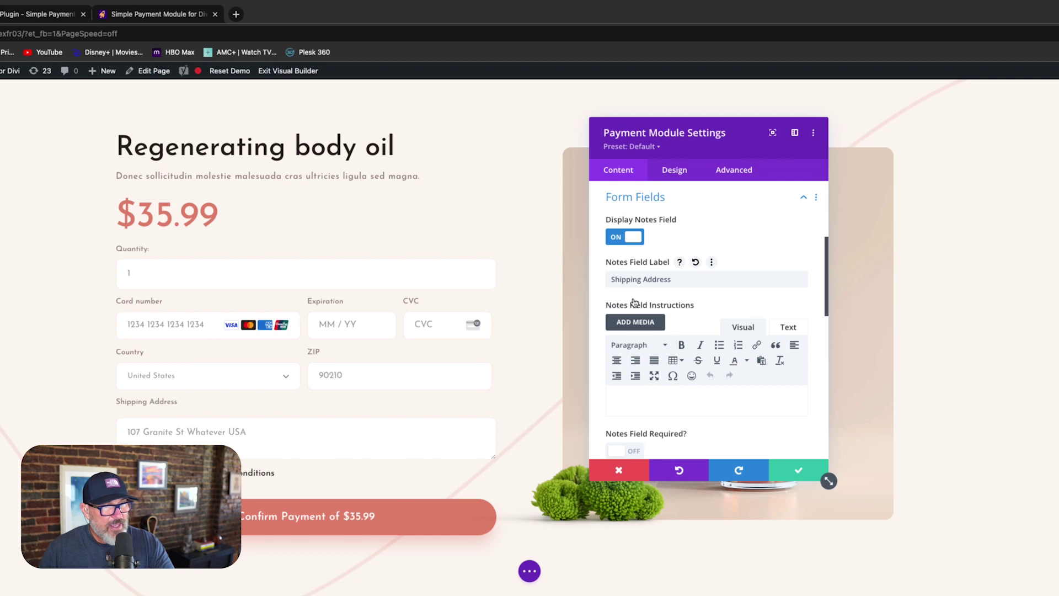
# Step: Make the notes field required, and discard the payment module's changes by closing its settings
pyautogui.scroll(-3, 702, 312)
pyautogui.scroll(-3, 702, 315)
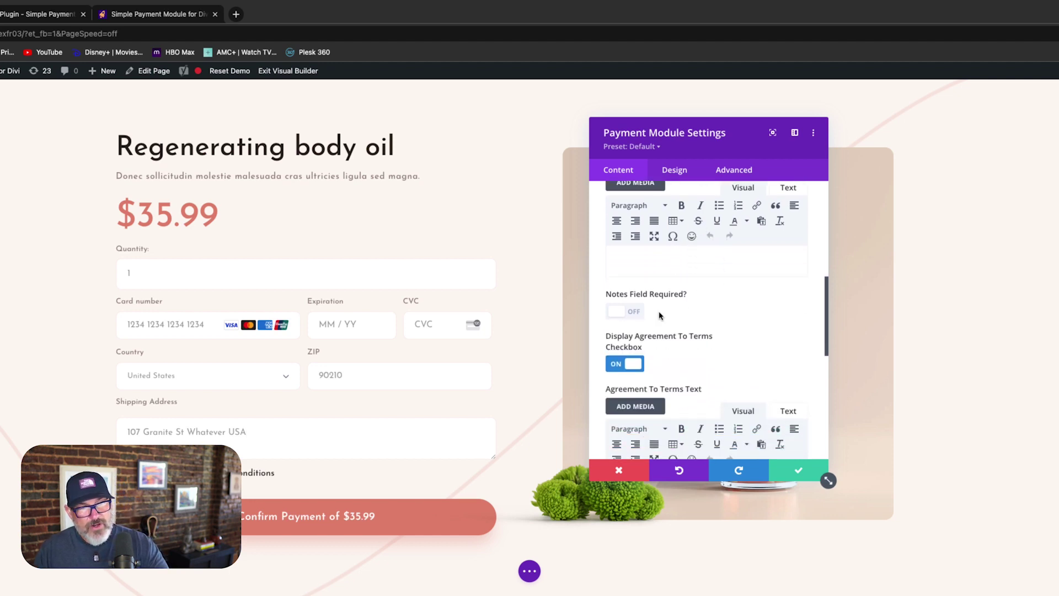
pyautogui.click(627, 312)
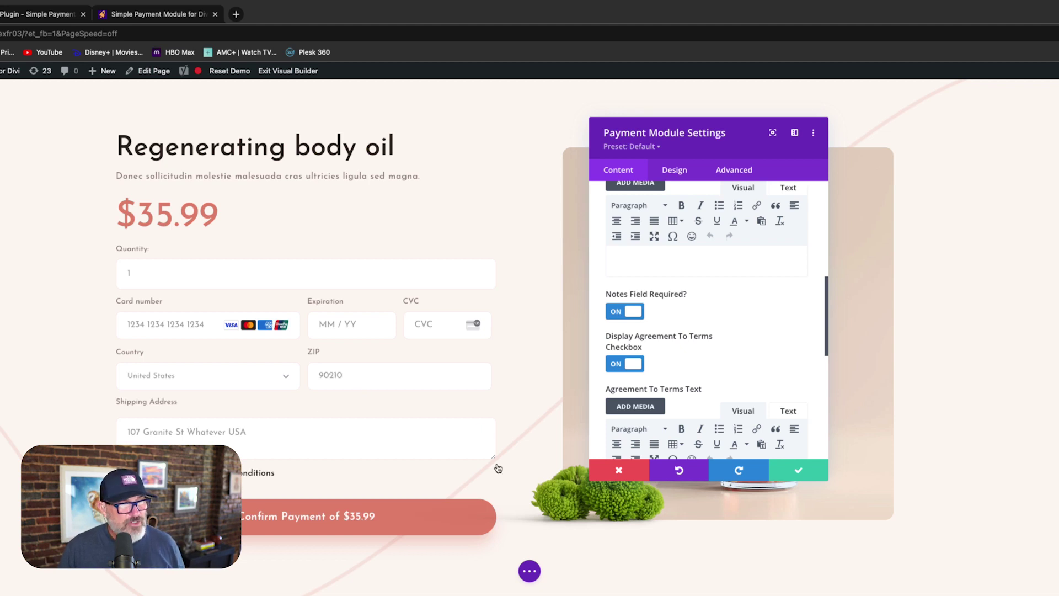
pyautogui.click(798, 472)
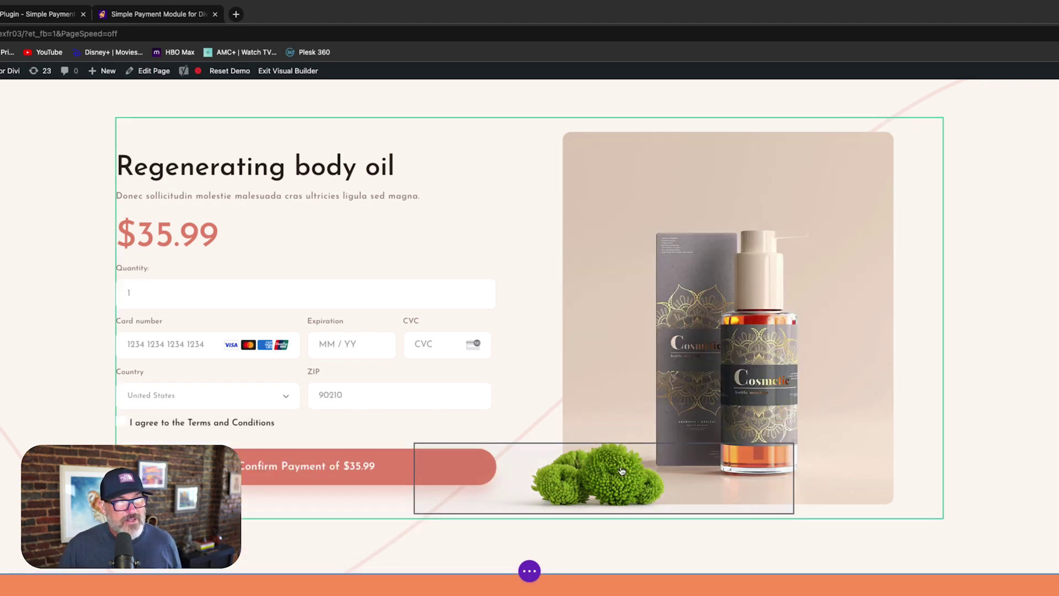
# Step: Switch to the browser tab with the front-end Simple Payment Module demo page and view it from its beginning
pyautogui.click(29, 16)
pyautogui.scroll(15, 447, 293)
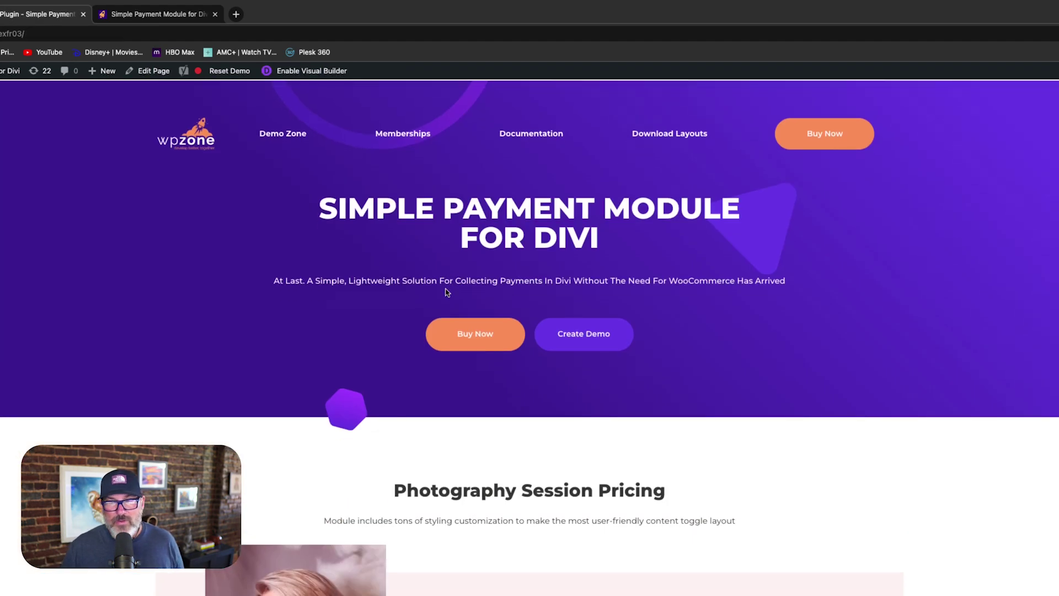
pyautogui.scroll(-1, 447, 292)
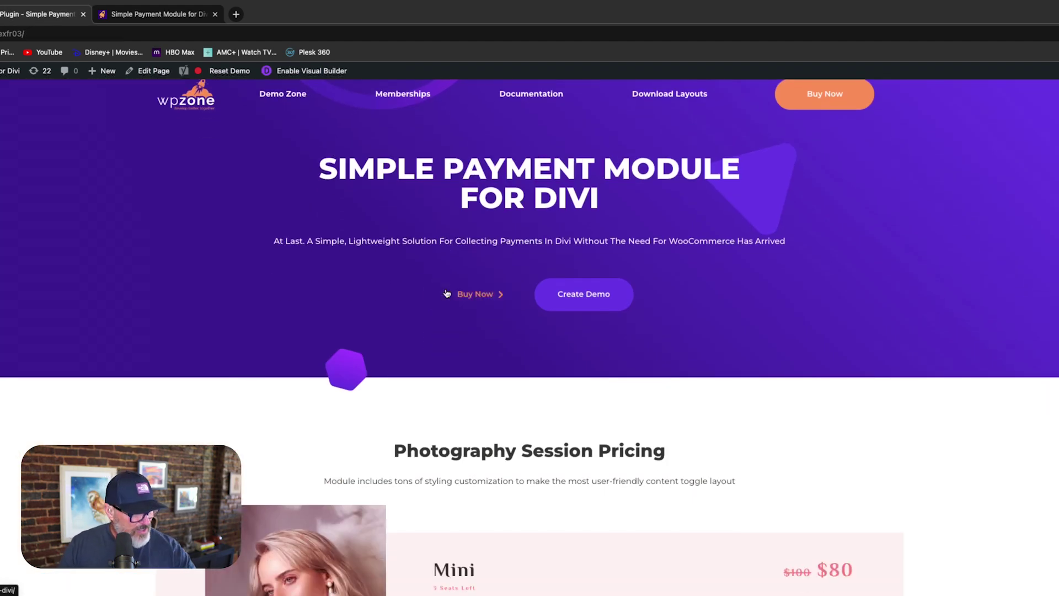